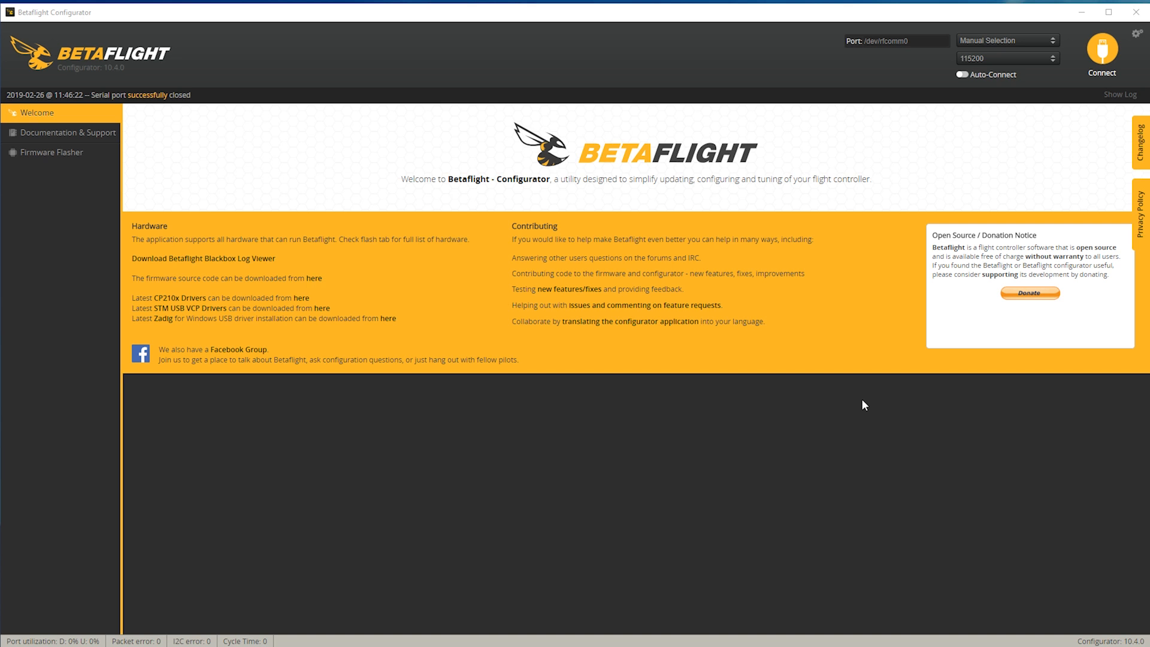
Disconnect the flight controller and reconnect it on COM3 at 115200 baud
left_click_drag(133, 298, 409, 319)
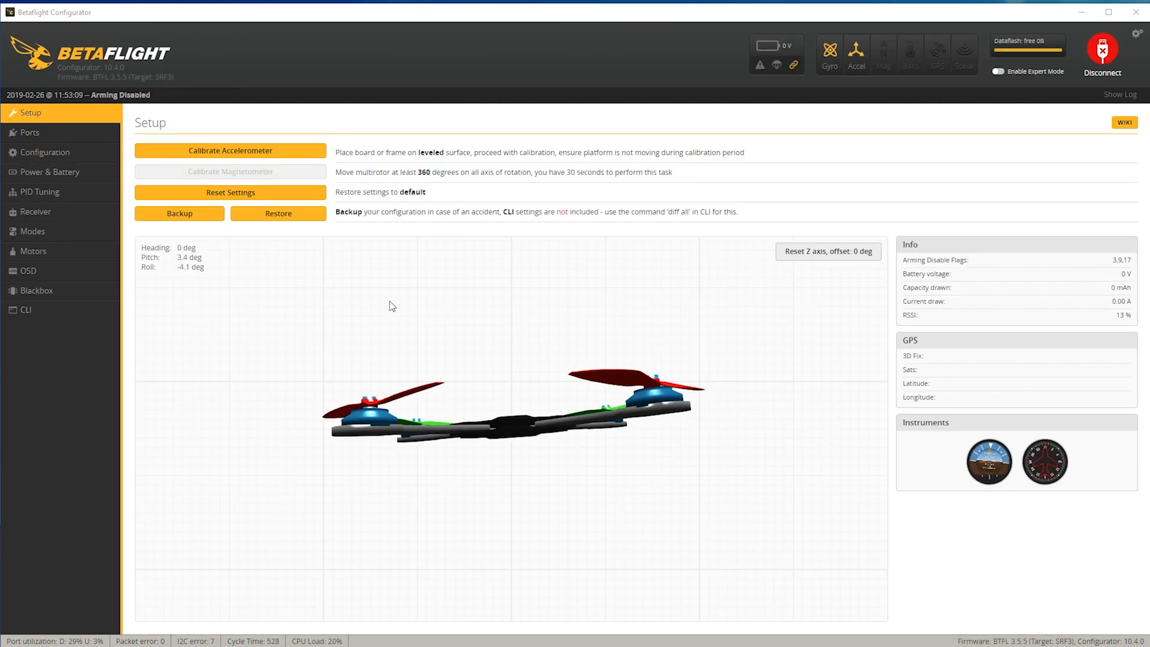
left_click(1105, 54)
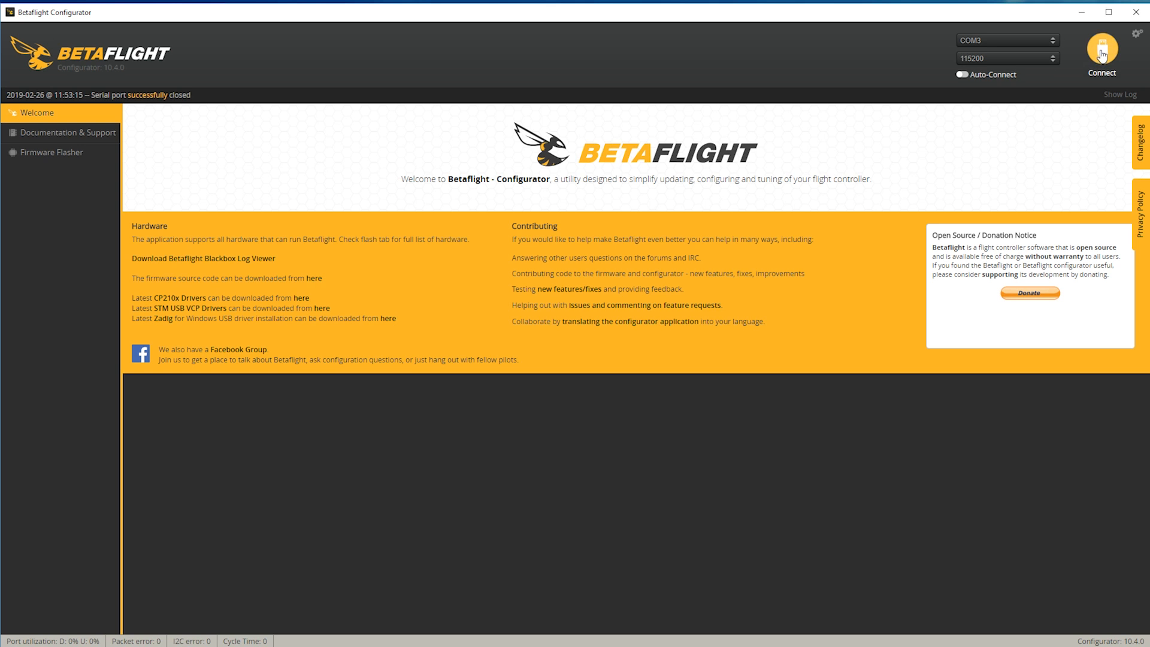
left_click(1102, 55)
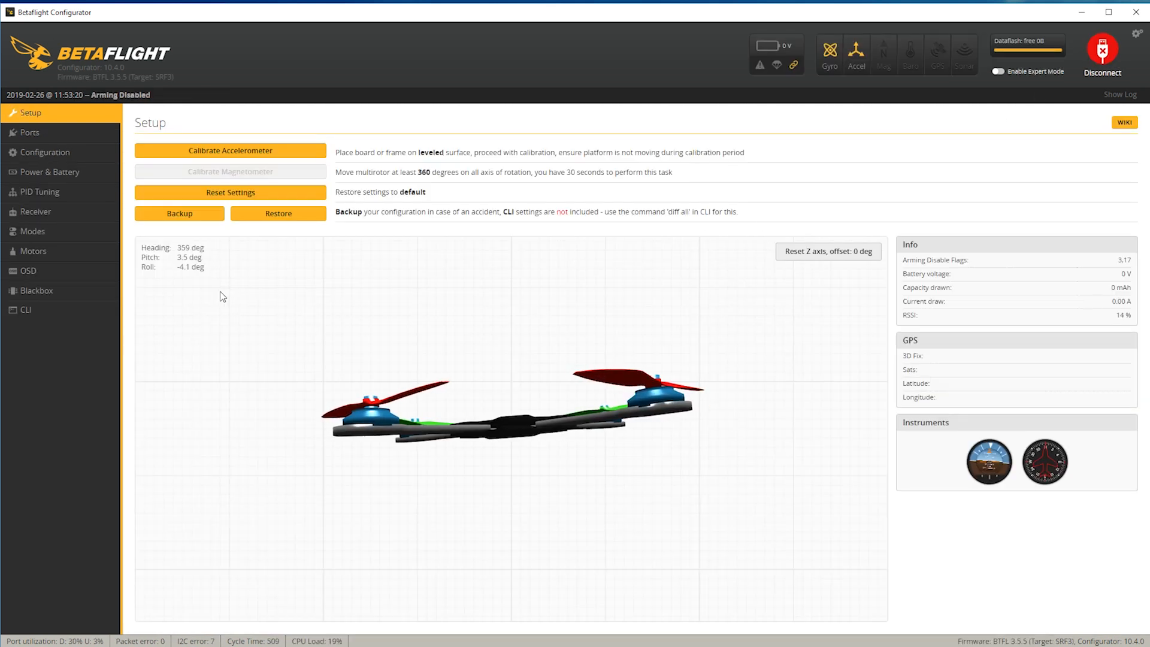
Run the diff all command in the CLI and look through the configuration dump
left_click(30, 312)
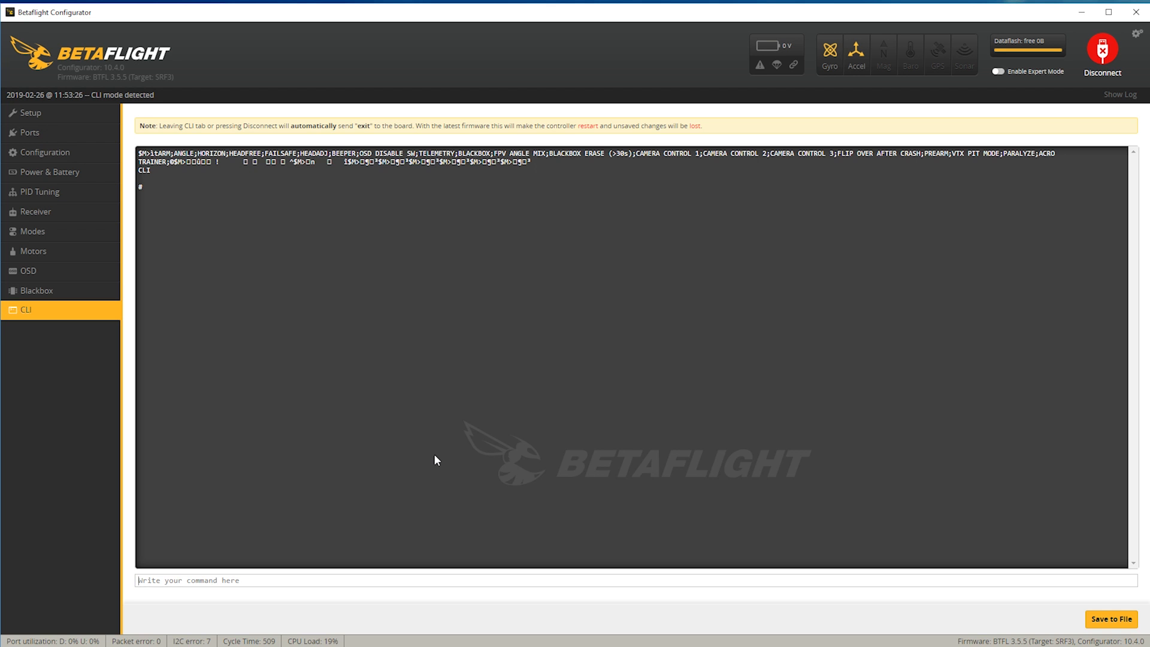
type("diff all")
key("Return")
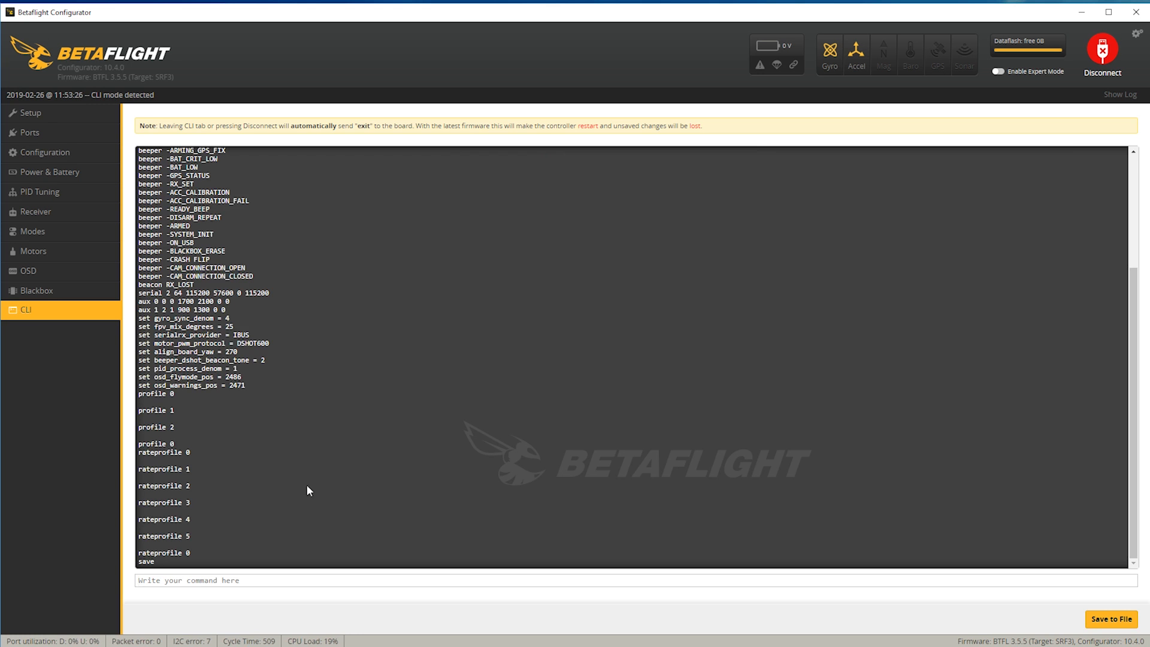
scroll(251, 508, "up", 3)
scroll(334, 483, "down", 5)
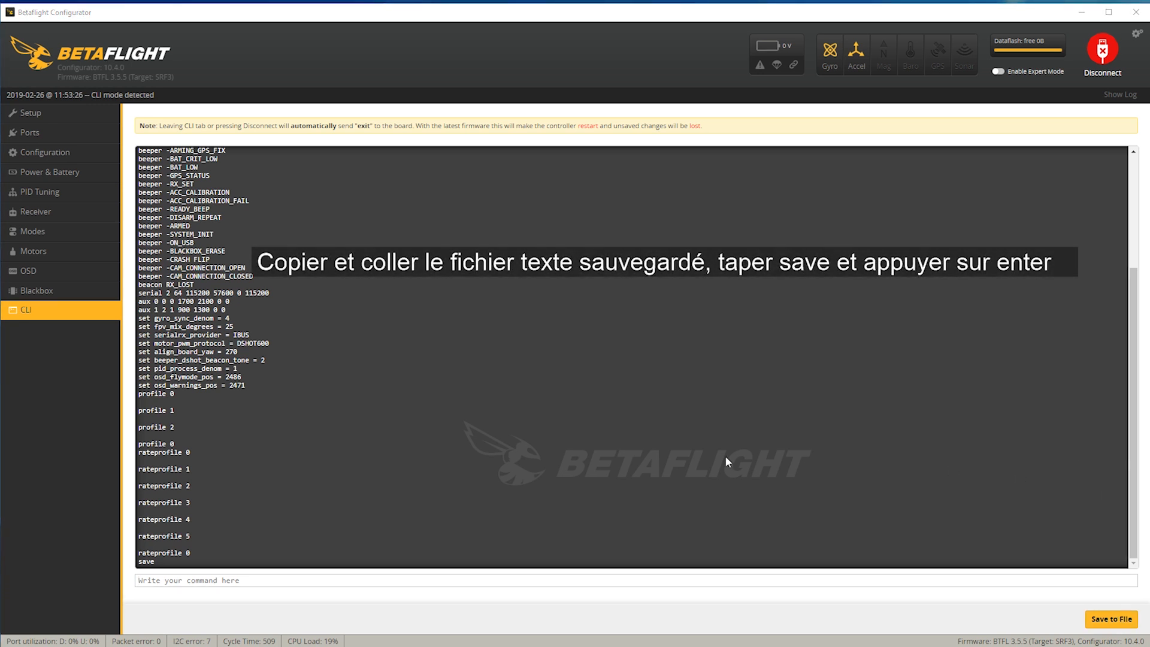
Copy the diff output from "feature -RX_PPM" through "save" and paste it into the CLI command line
scroll(476, 467, "up", 3)
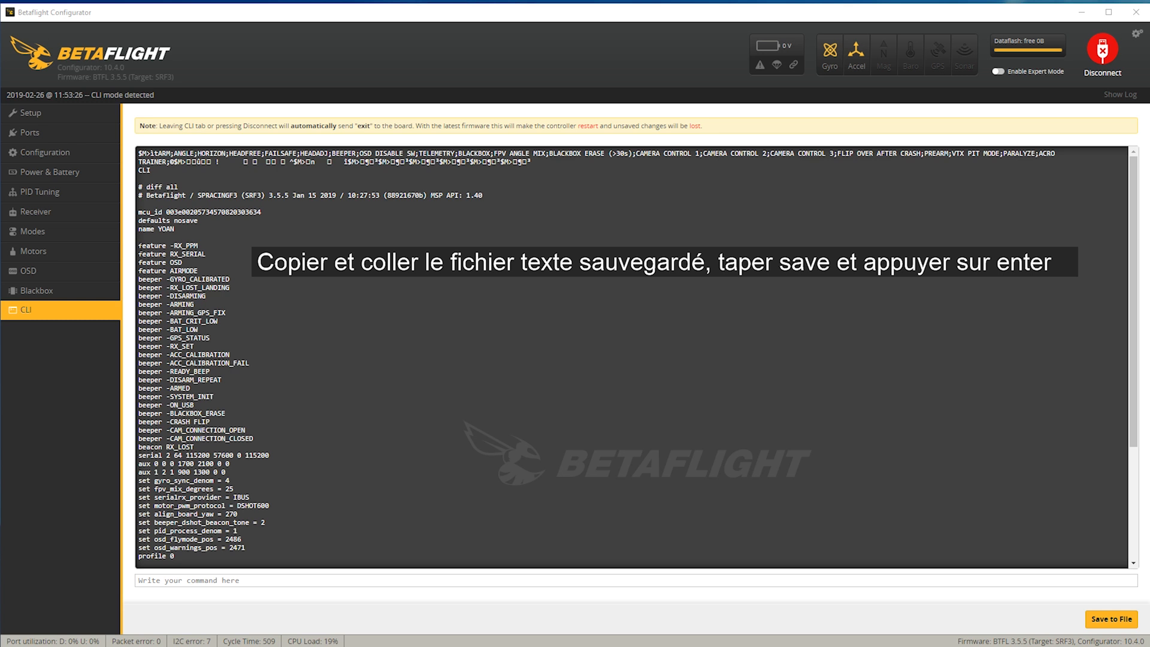
left_click_drag(139, 245, 308, 586)
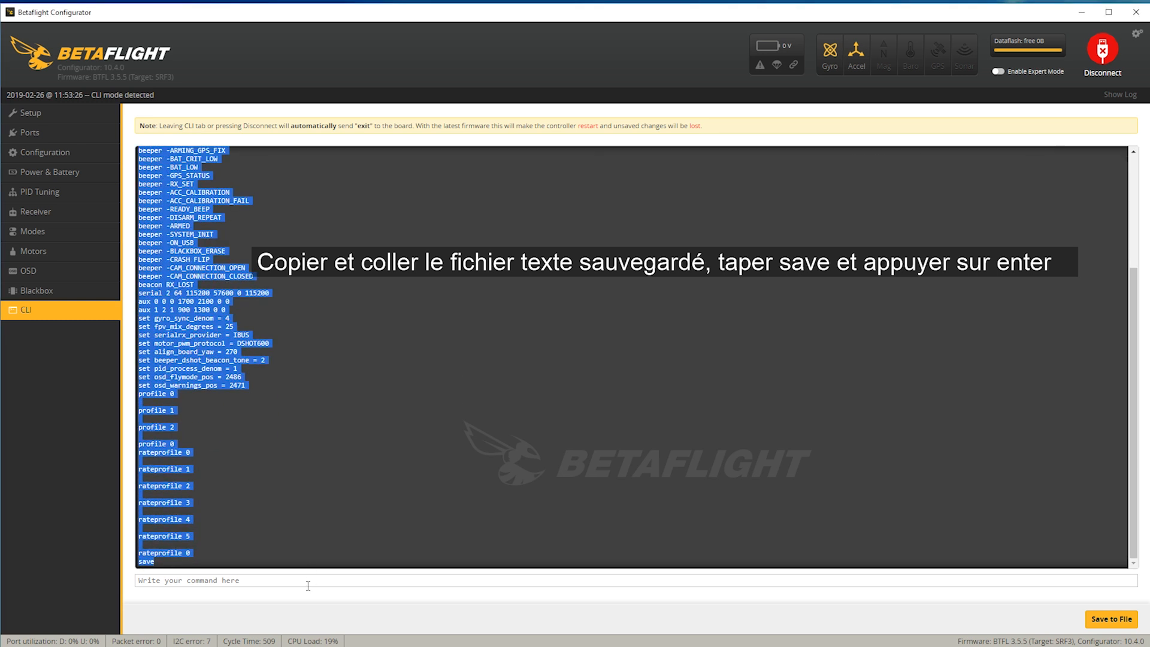
right_click(180, 367)
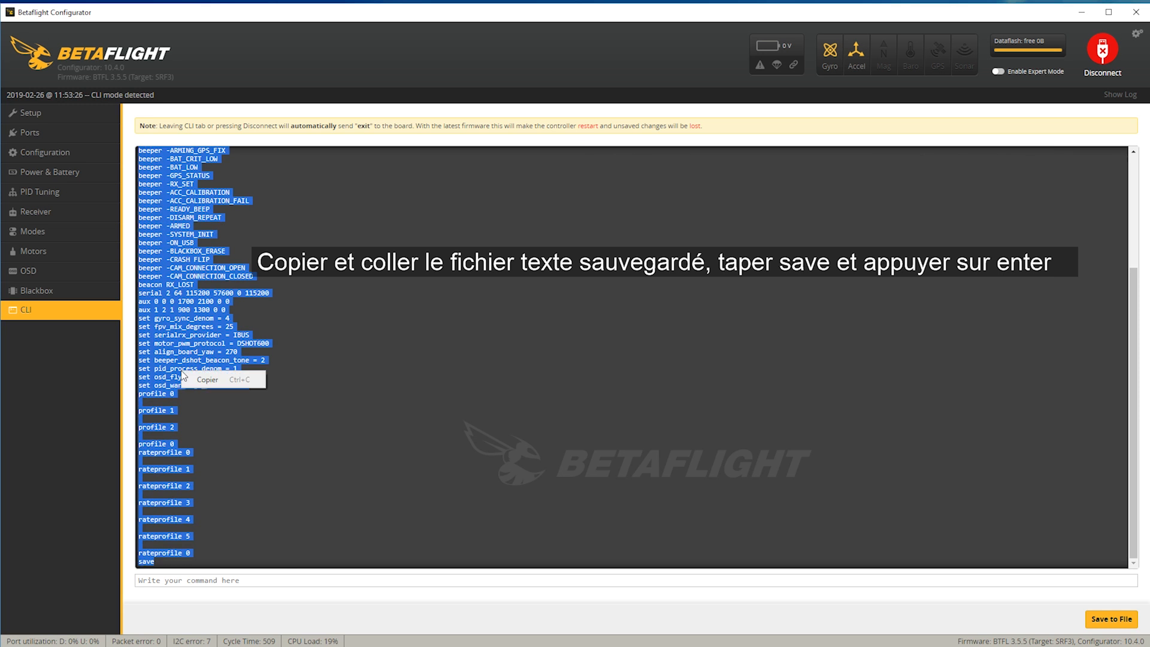
left_click(197, 378)
left_click(165, 580)
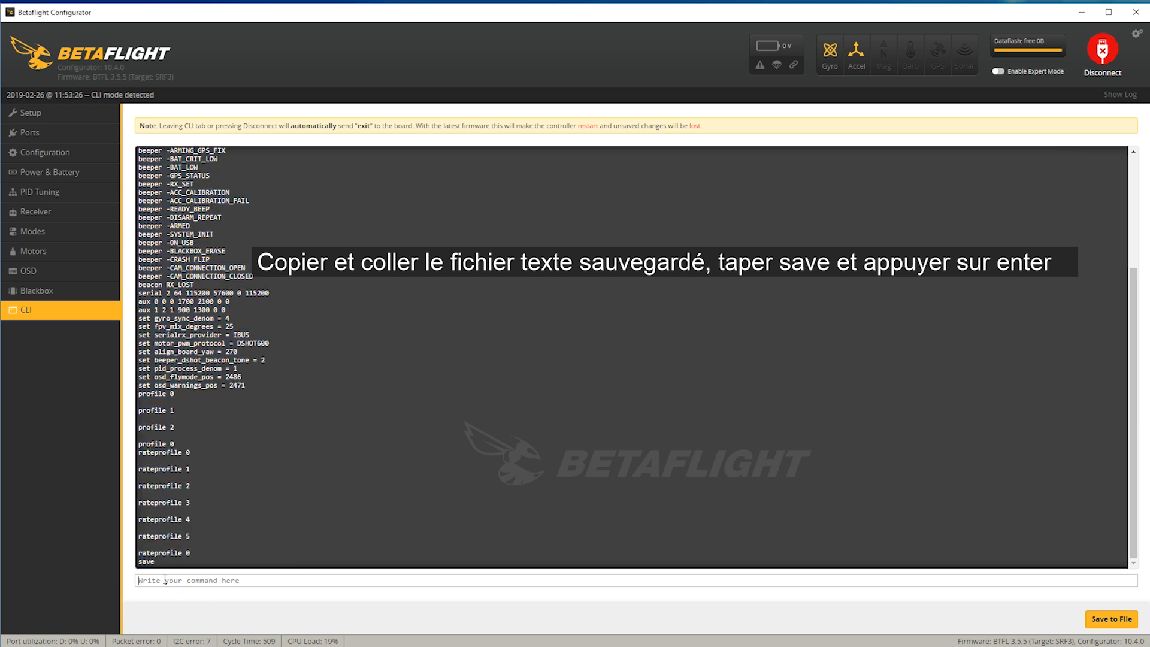
key("ctrl+v")
scroll(227, 578, "up", 10)
scroll(302, 492, "up", 3)
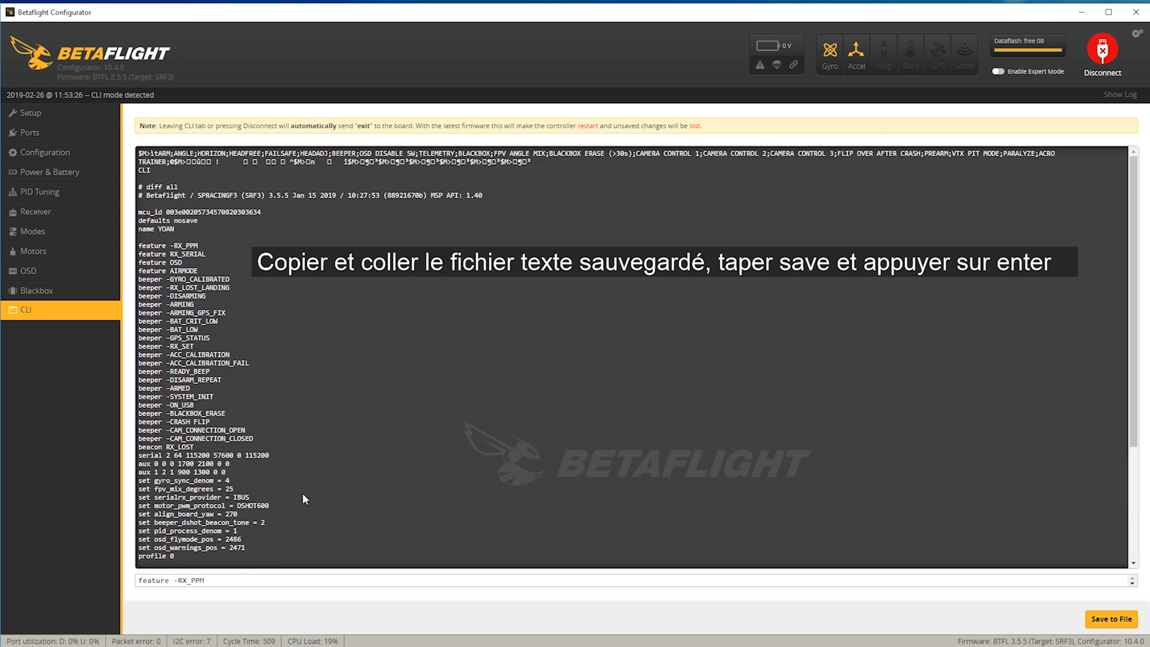
Leave the CLI for the Setup page and calibrate the accelerometer
left_click(41, 111)
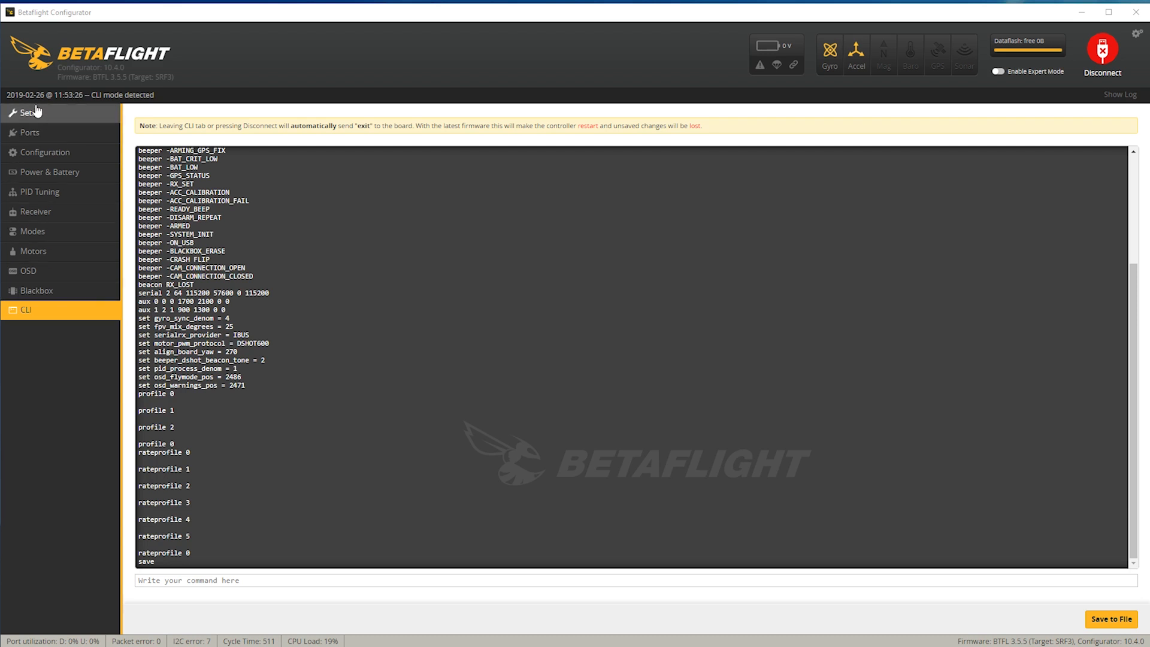
left_click(30, 113)
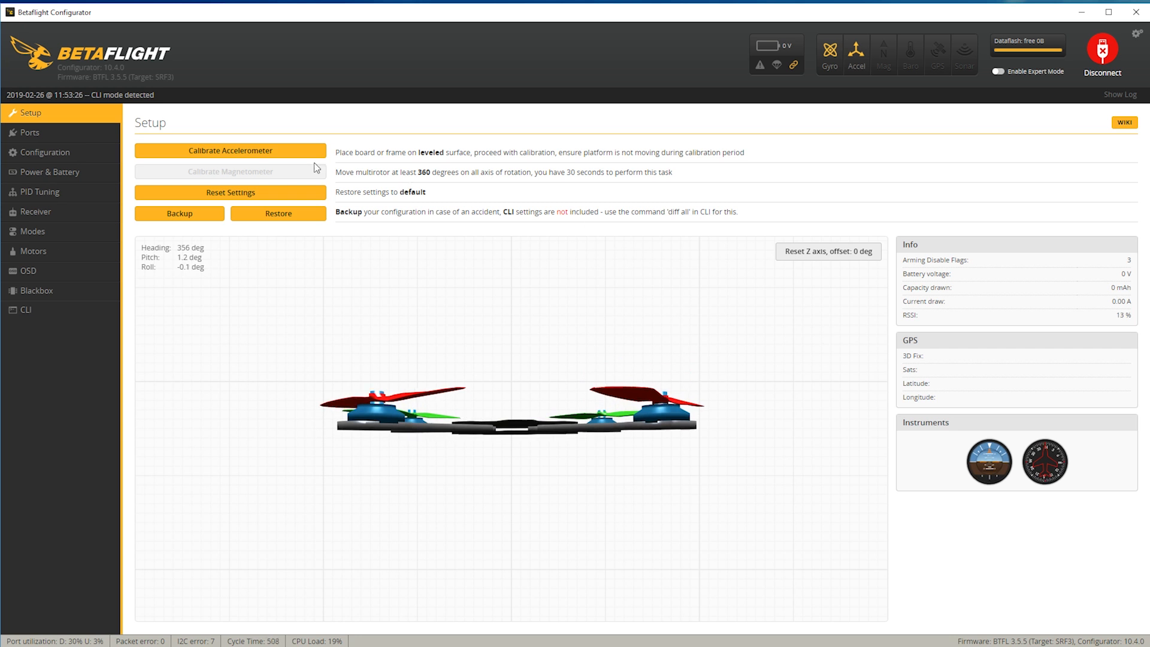
left_click(248, 157)
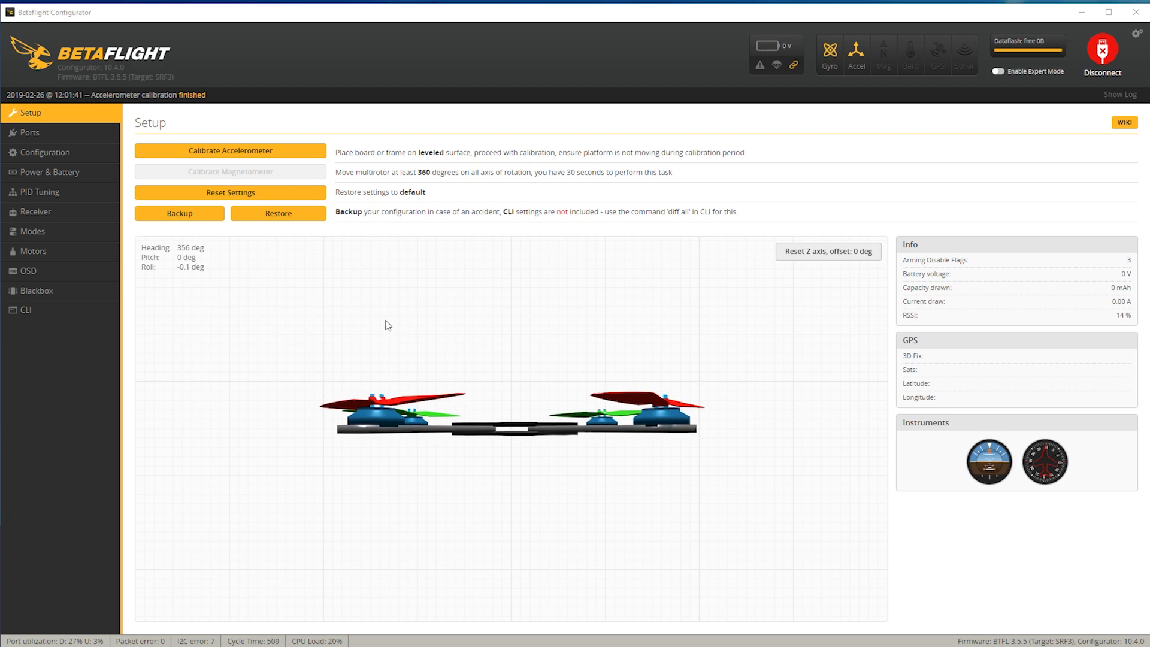
Examine the UART assignments on the Ports page and skim the Configuration page down to its beeper settings
left_click(44, 132)
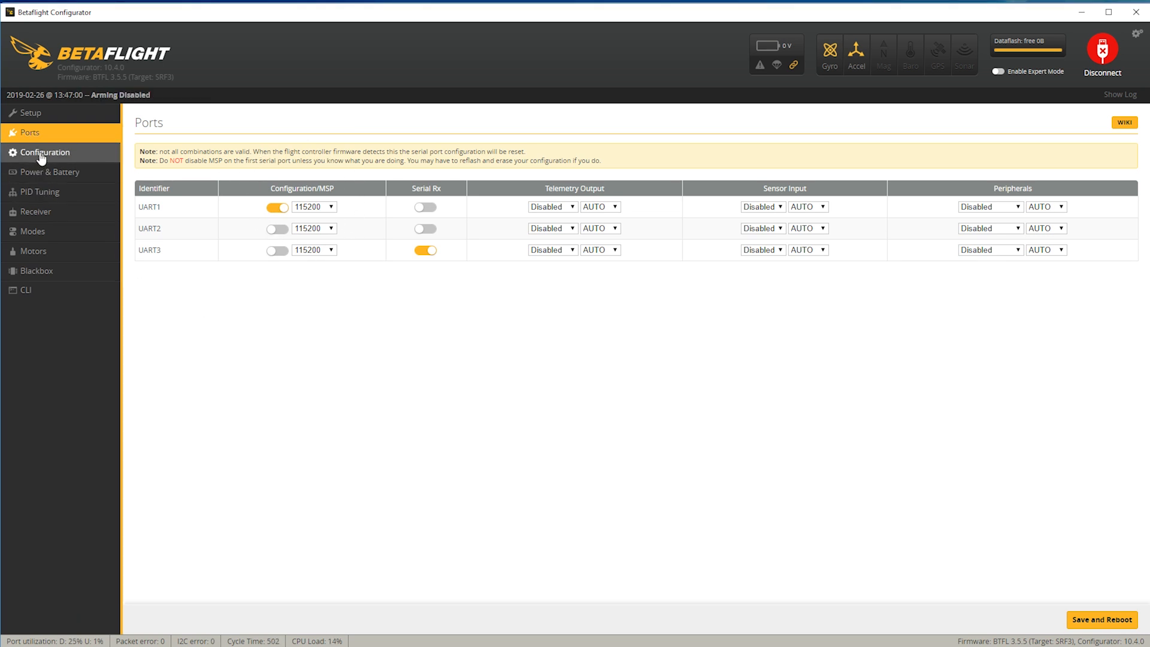
left_click(41, 155)
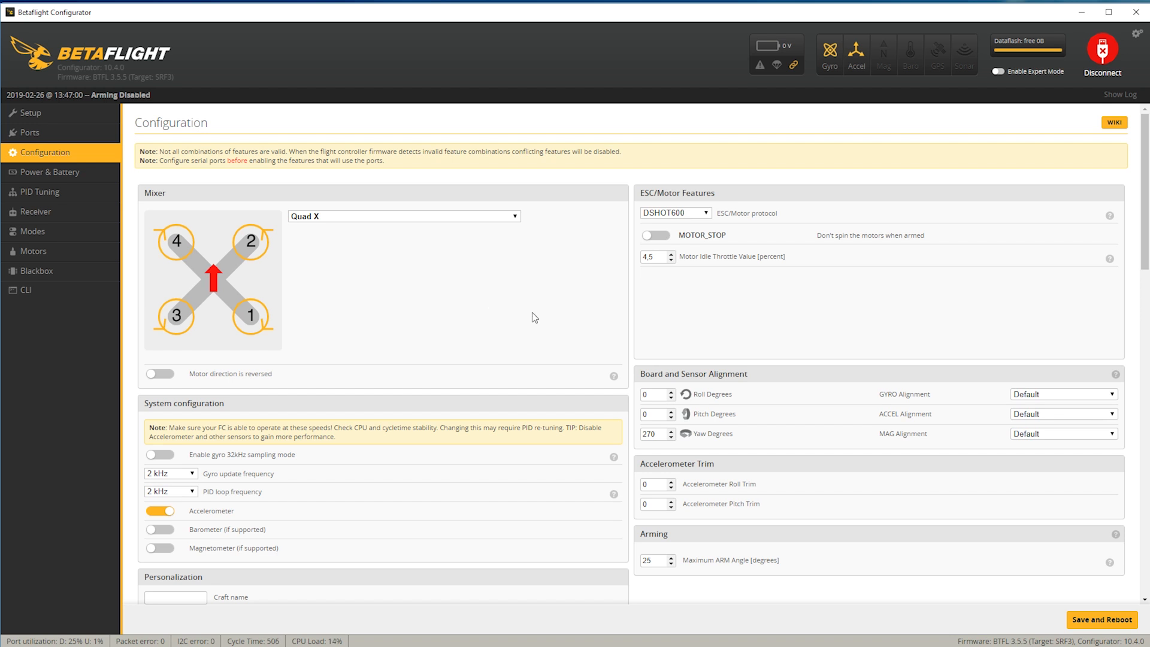
scroll(534, 318, "down", 15)
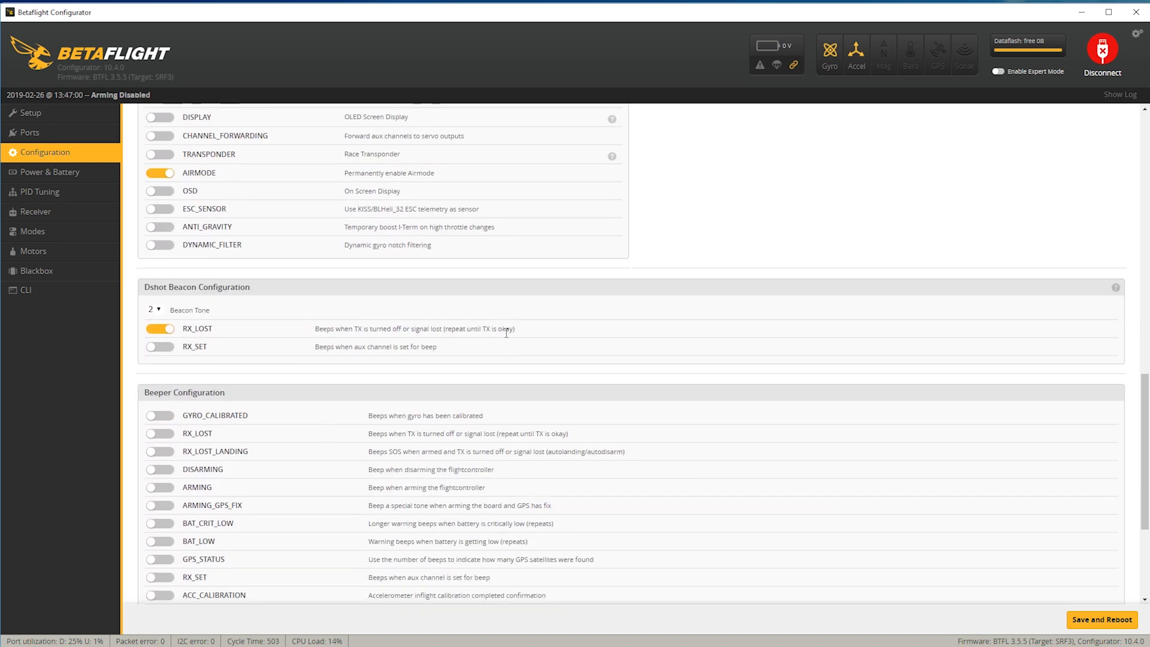
scroll(506, 332, "down", 4)
scroll(505, 333, "up", 1)
scroll(505, 332, "up", 3)
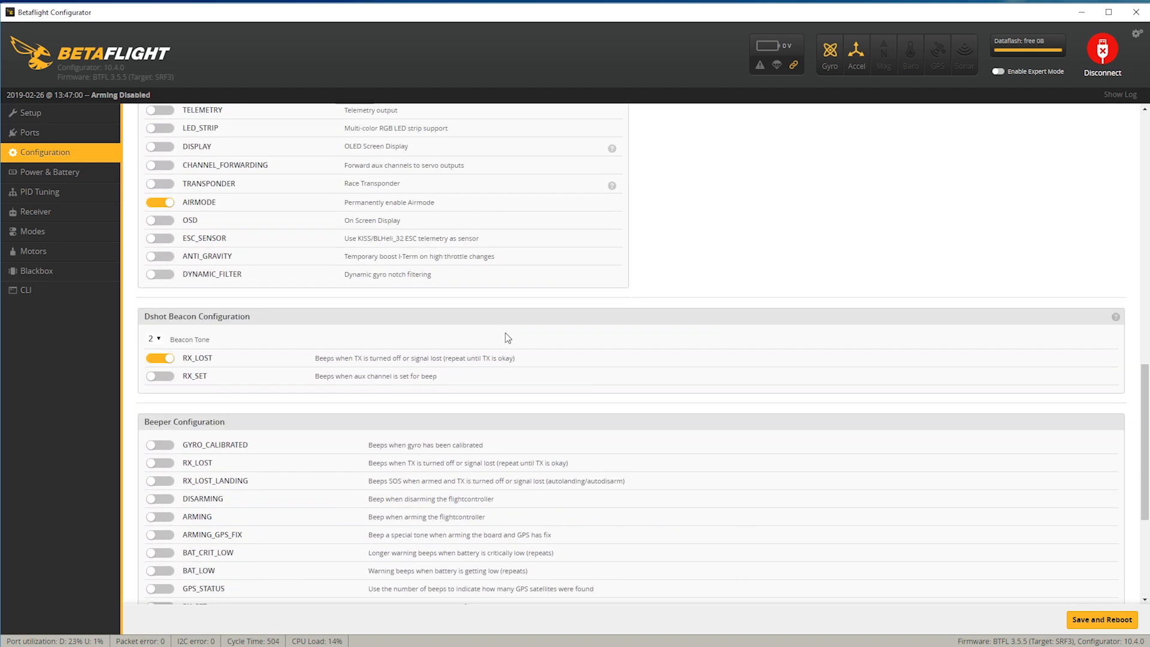
scroll(505, 333, "up", 15)
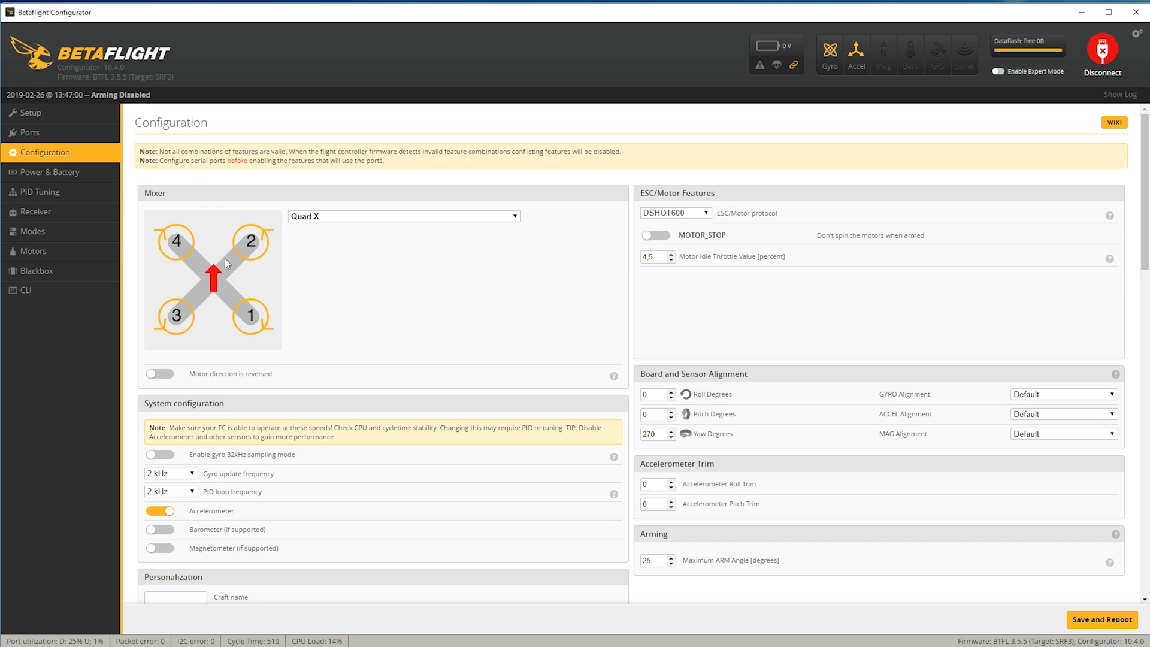
Look at the available mixer types and the system configuration settings, keeping Quad X
left_click(512, 217)
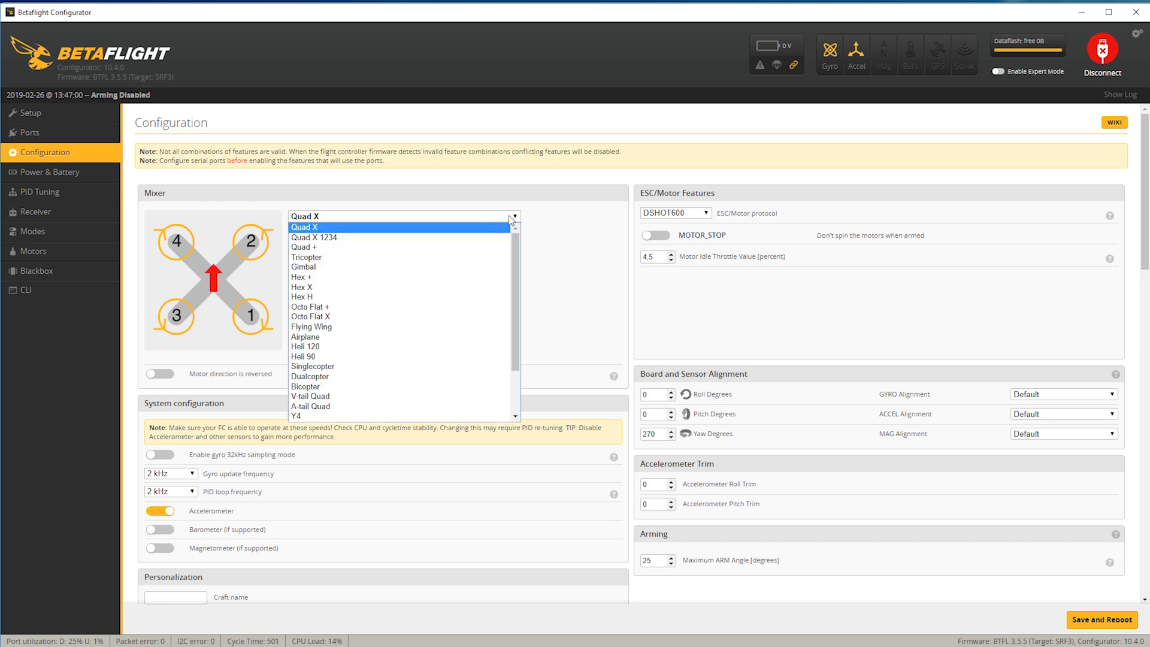
left_click(511, 218)
scroll(489, 279, "down", 1)
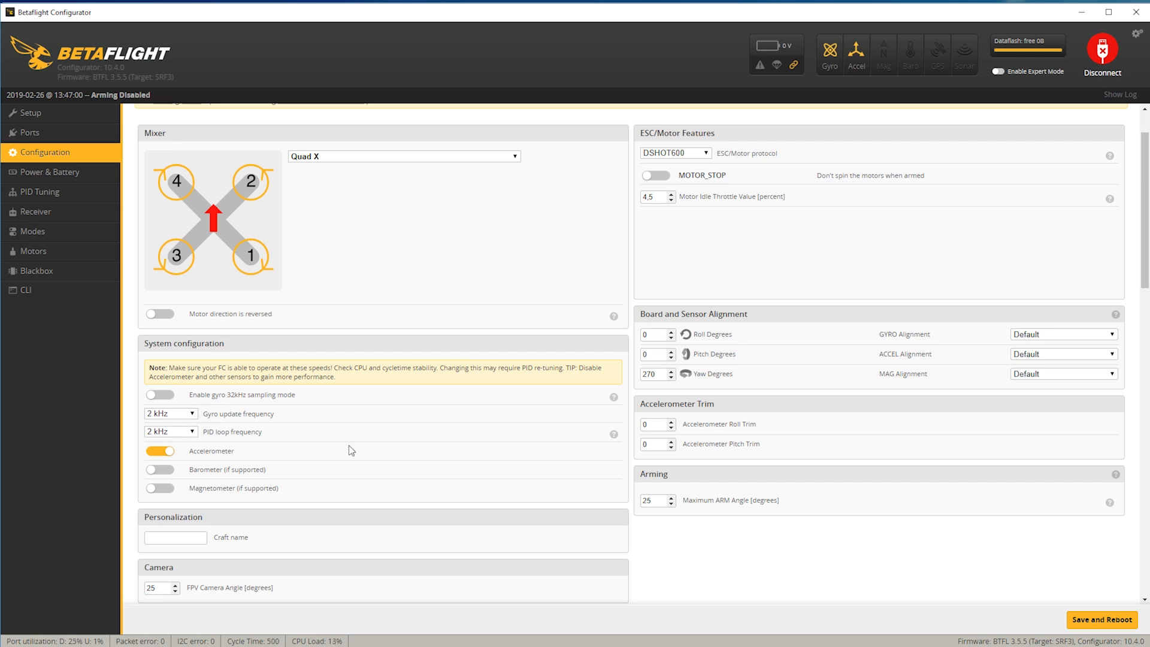
scroll(395, 441, "down", 1)
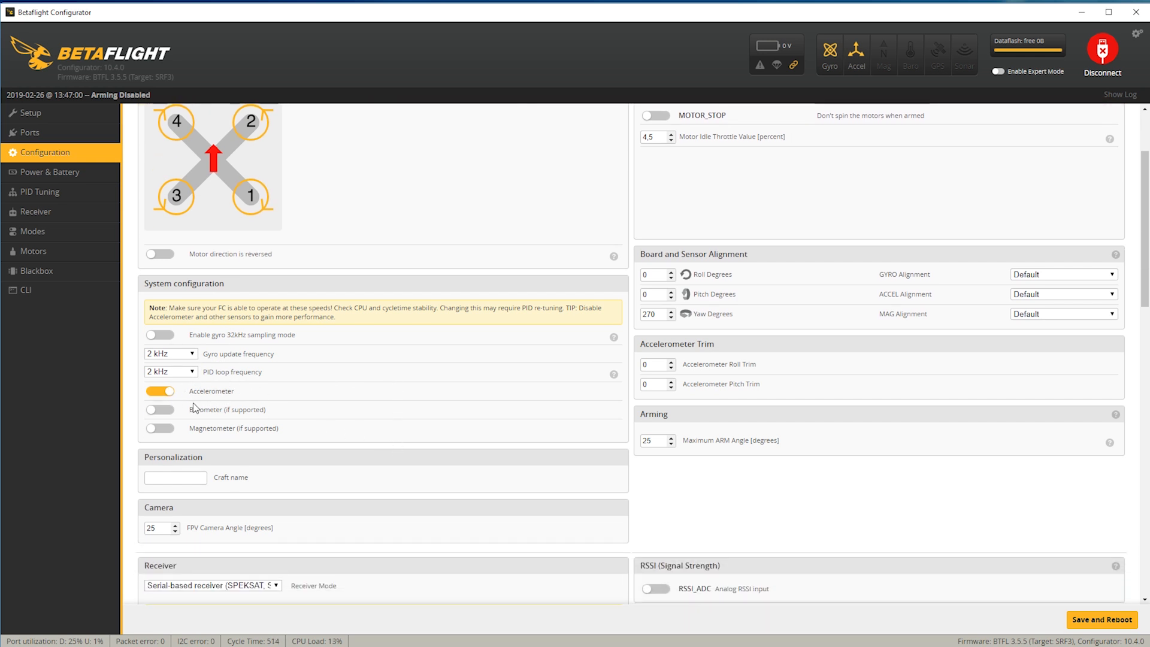
Turn the accelerometer off and back on in the system configuration
left_click(157, 395)
left_click(158, 395)
scroll(381, 405, "down", 1)
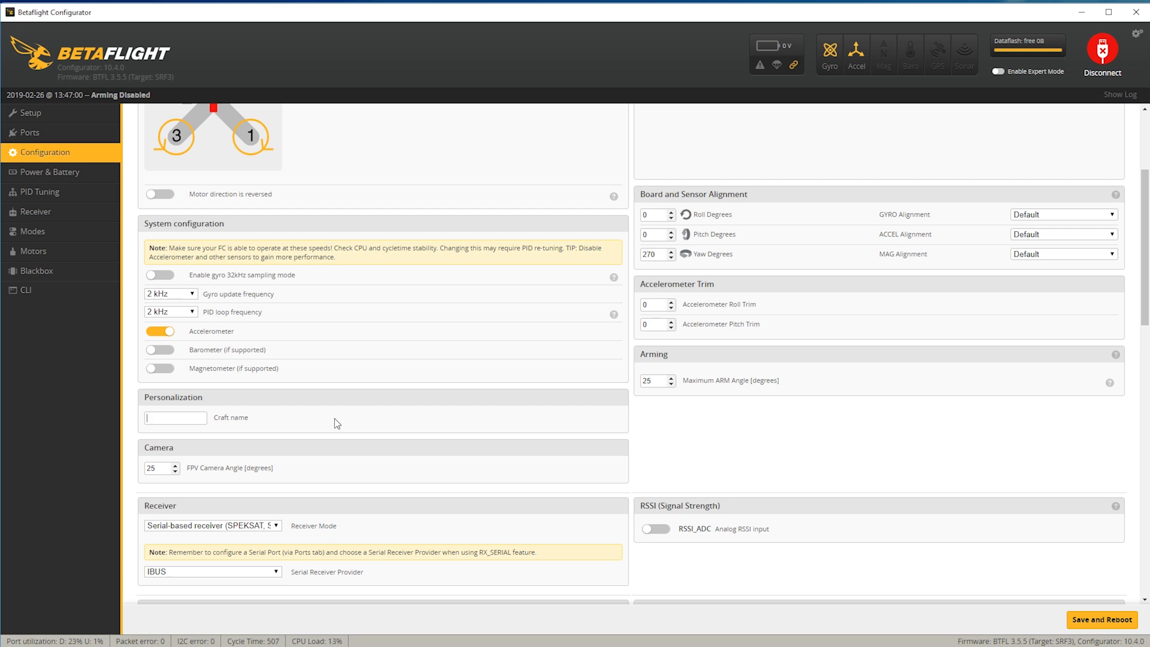
Check the available receiver modes, keeping the serial-based receiver
scroll(334, 418, "down", 3)
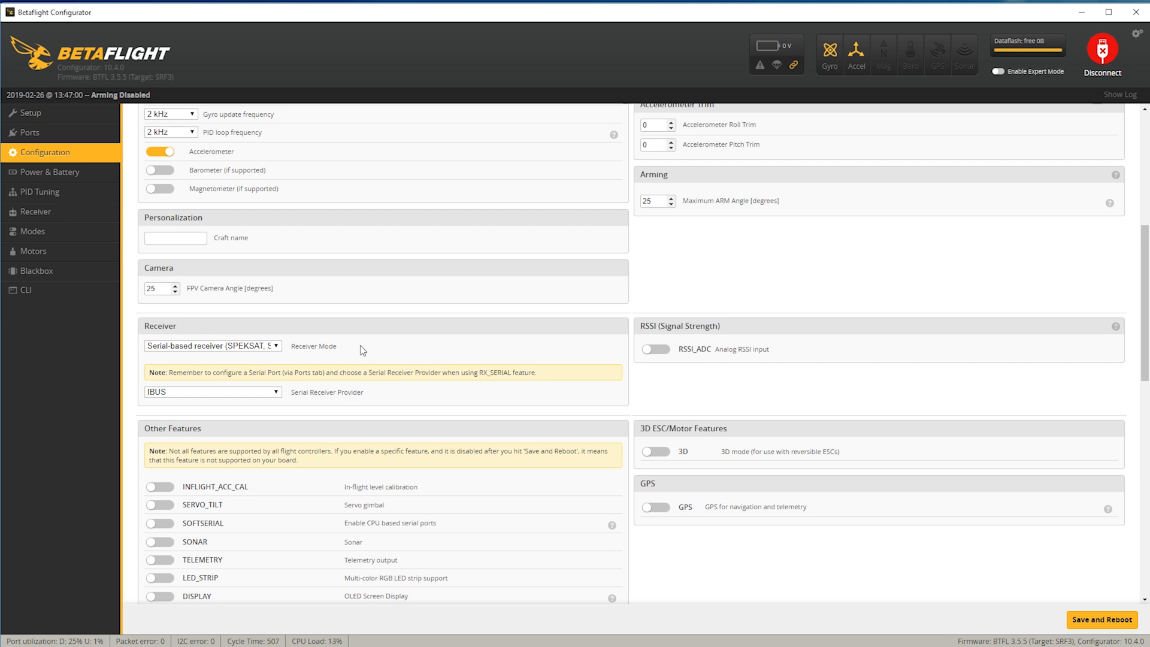
left_click(277, 346)
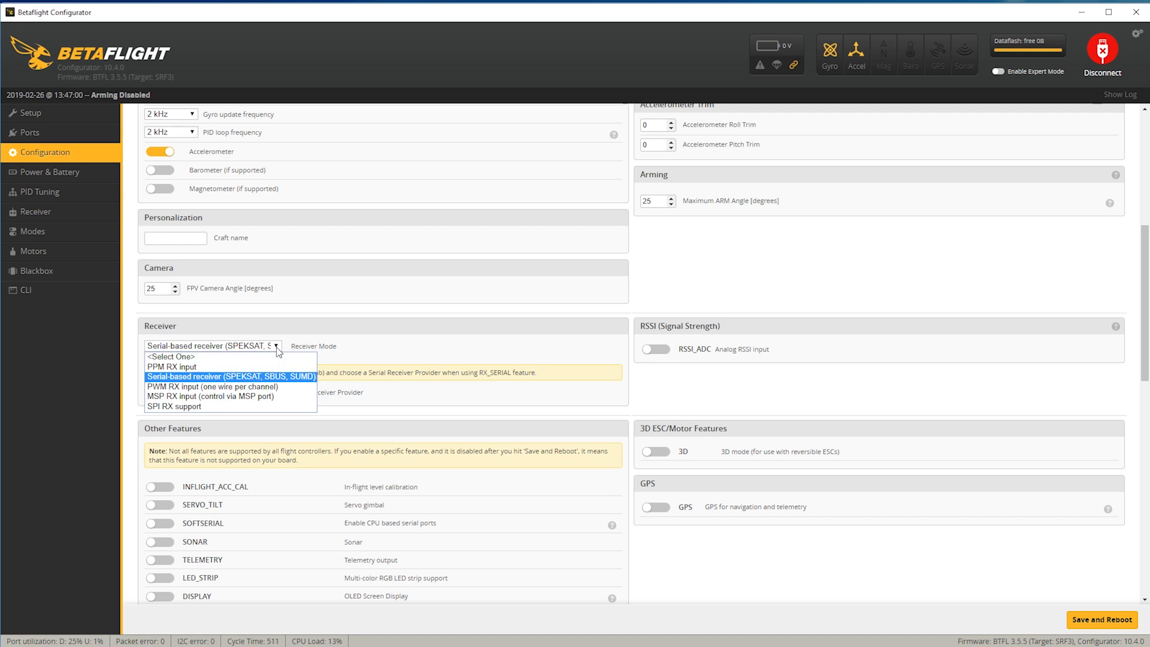
left_click(277, 346)
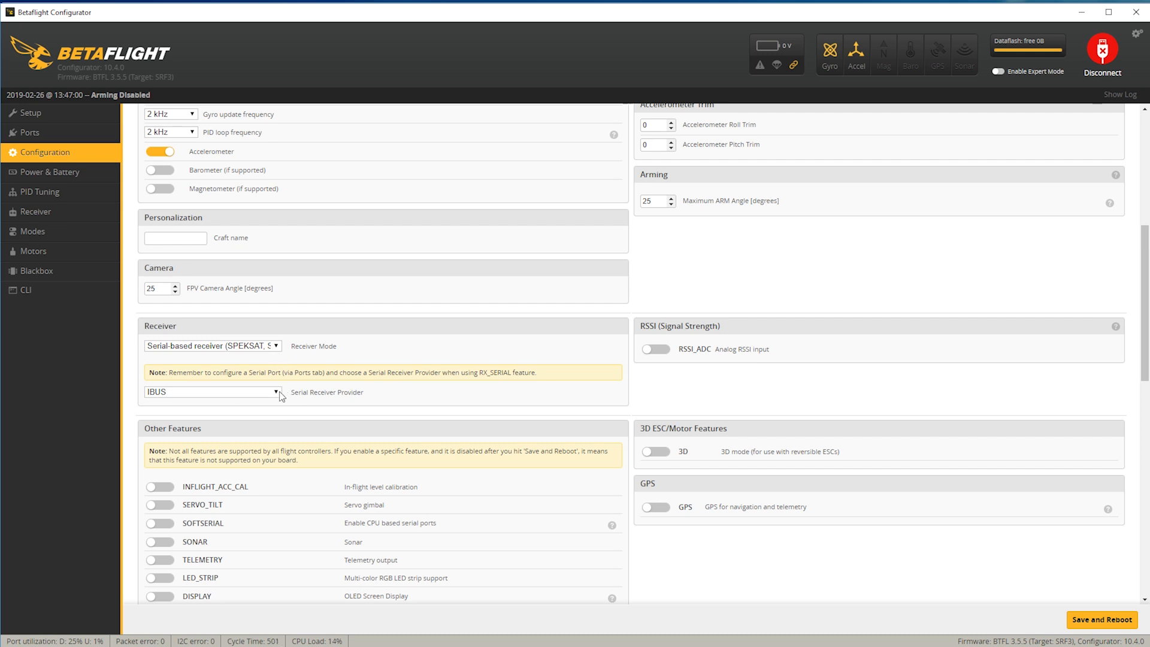
Examine the Other Features, Dshot Beacon Configuration and Beeper Configuration settings
scroll(279, 392, "down", 2)
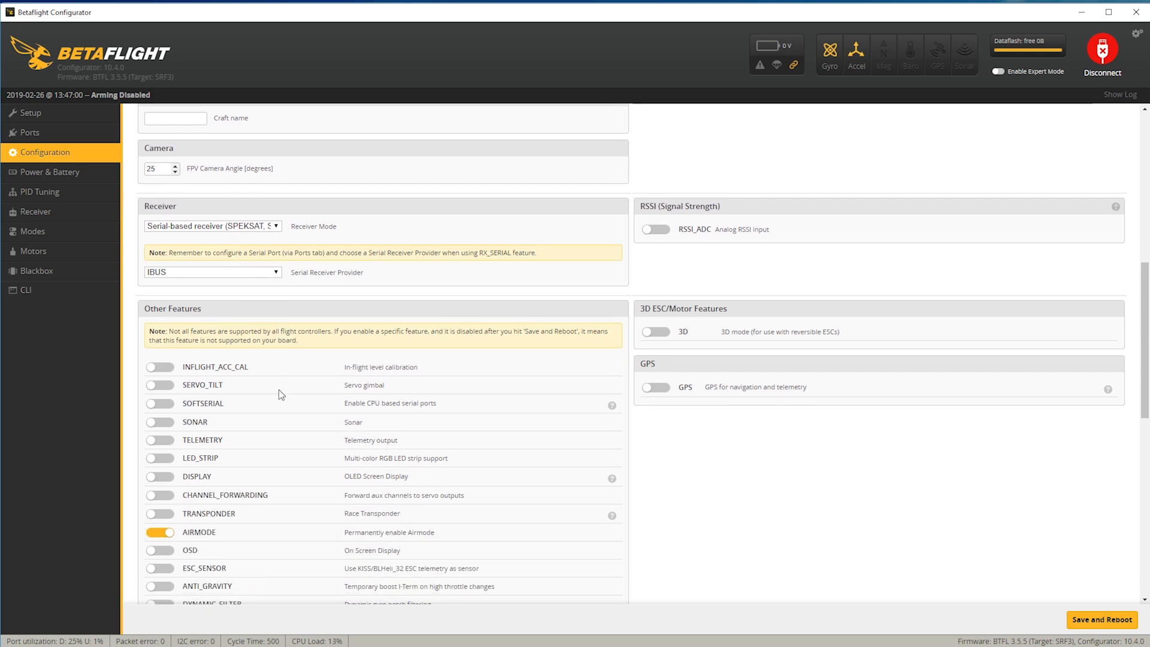
scroll(312, 385, "down", 2)
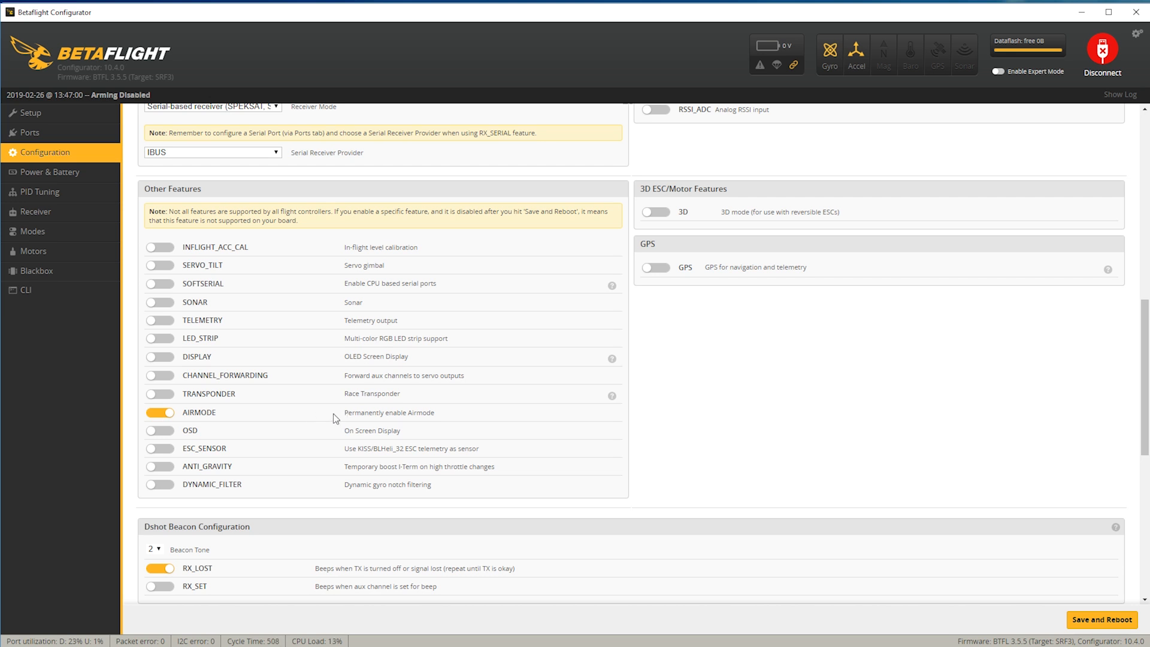
scroll(335, 418, "down", 3)
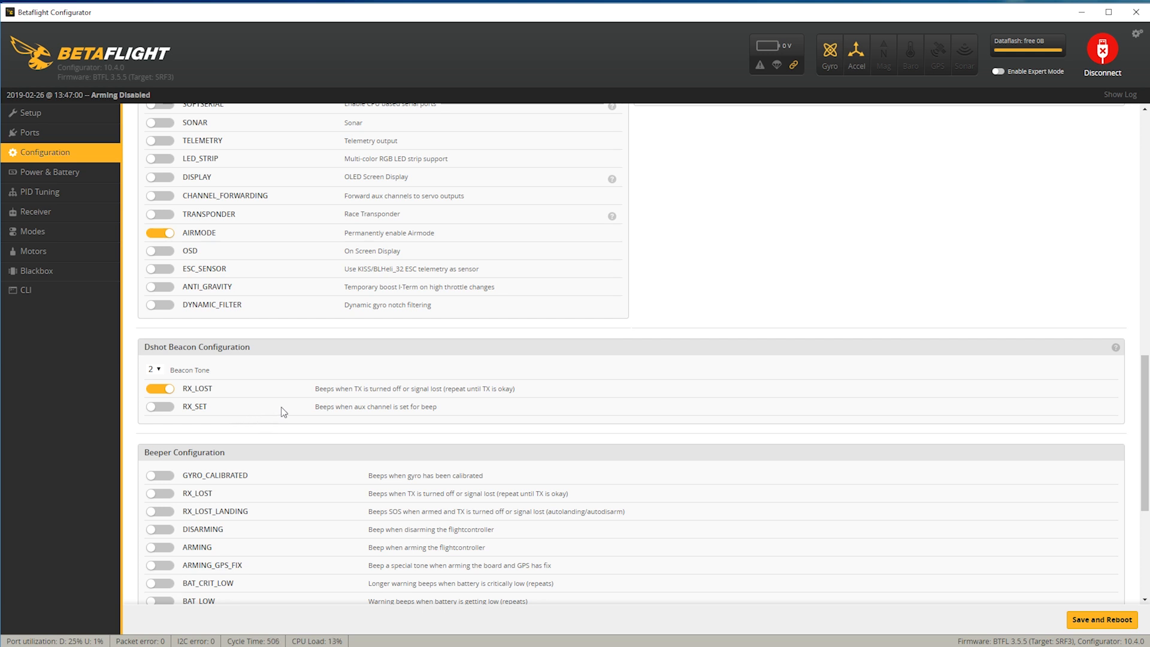
scroll(277, 405, "down", 1)
scroll(278, 404, "down", 1)
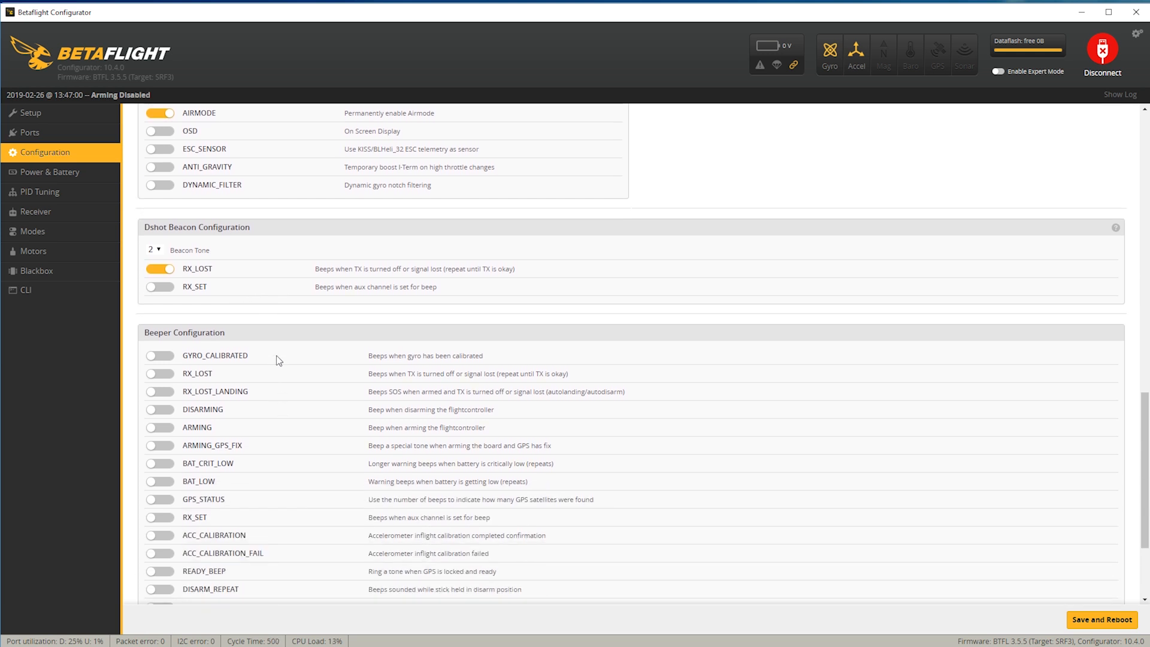
scroll(287, 389, "down", 2)
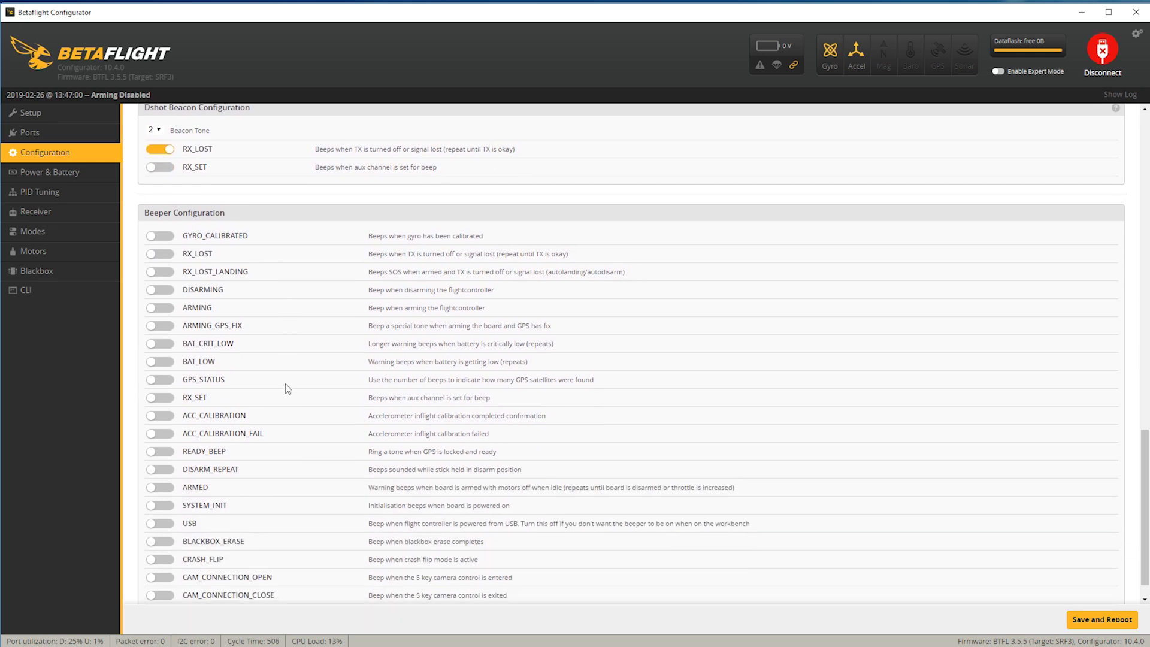
Enable the ANTI_GRAVITY and DYNAMIC_FILTER features under Other Features
scroll(335, 434, "up", 4)
scroll(353, 454, "up", 3)
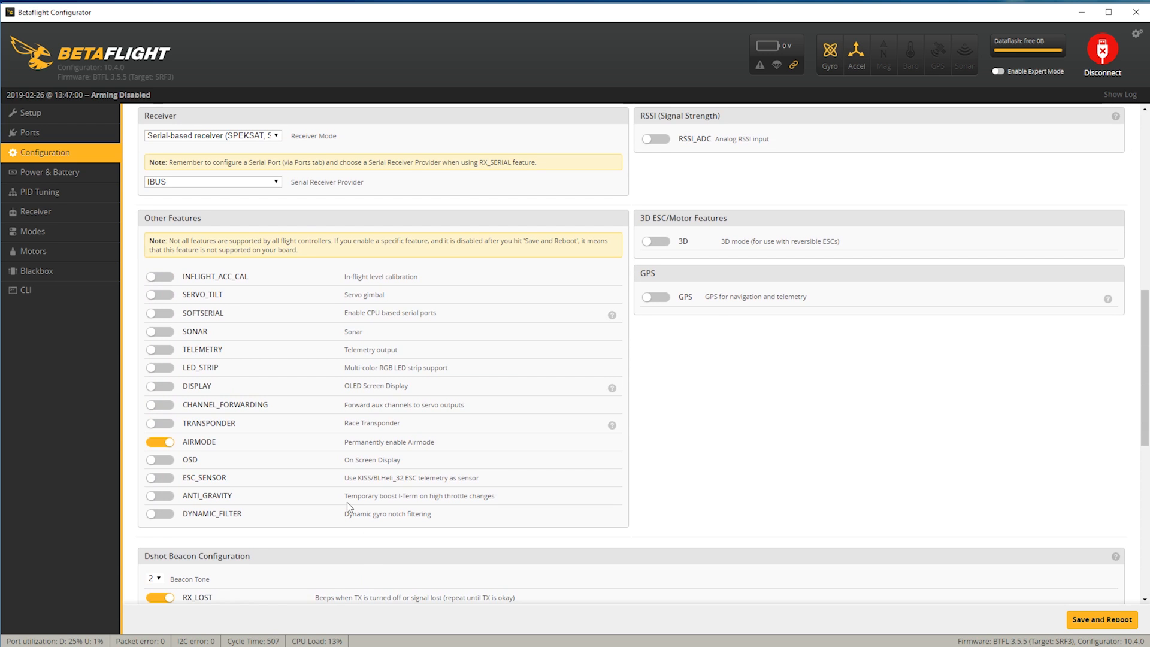
left_click(164, 498)
left_click(164, 515)
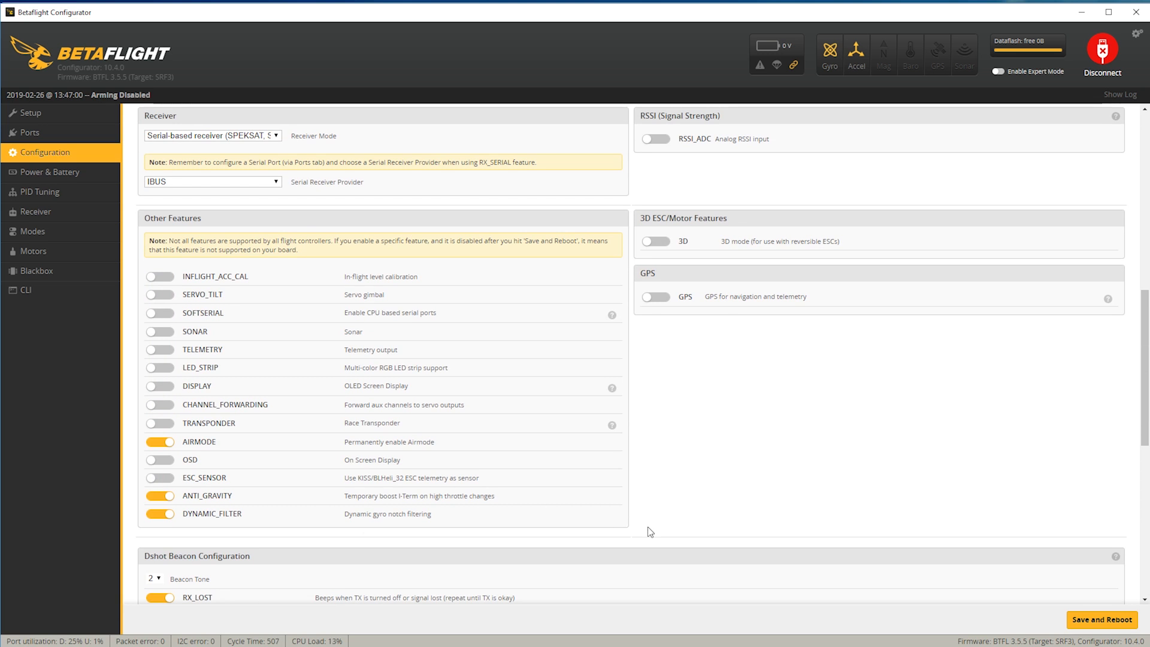
scroll(675, 539, "up", 7)
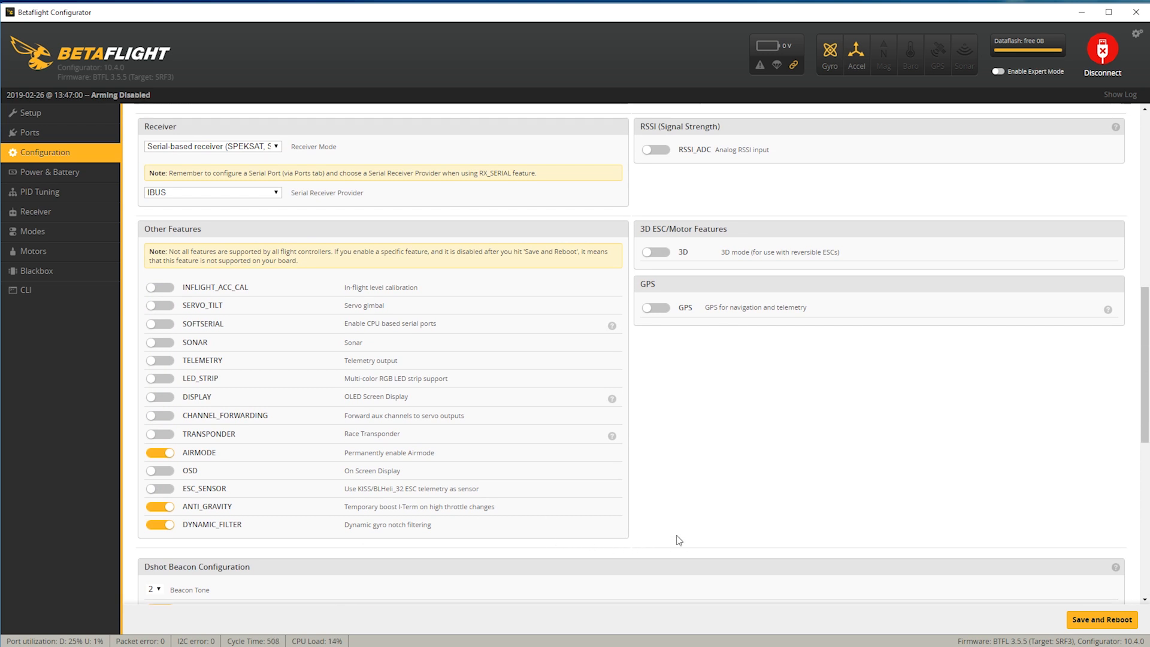
scroll(626, 552, "up", 3)
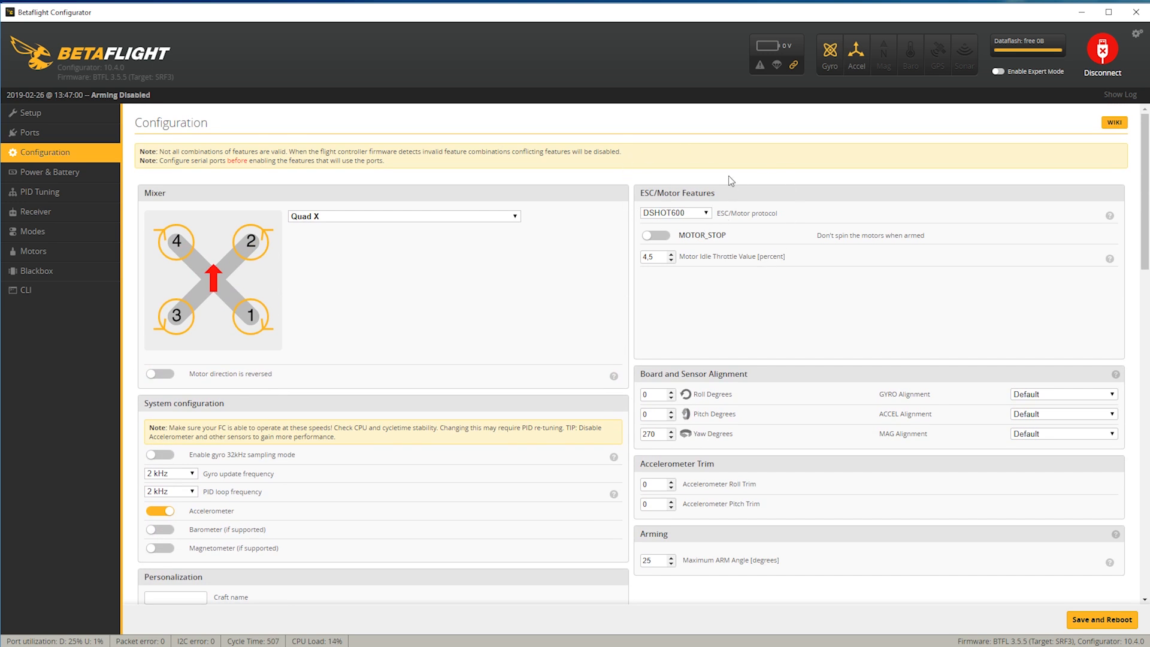
Check the available ESC/motor protocols, keeping DSHOT600
left_click(706, 214)
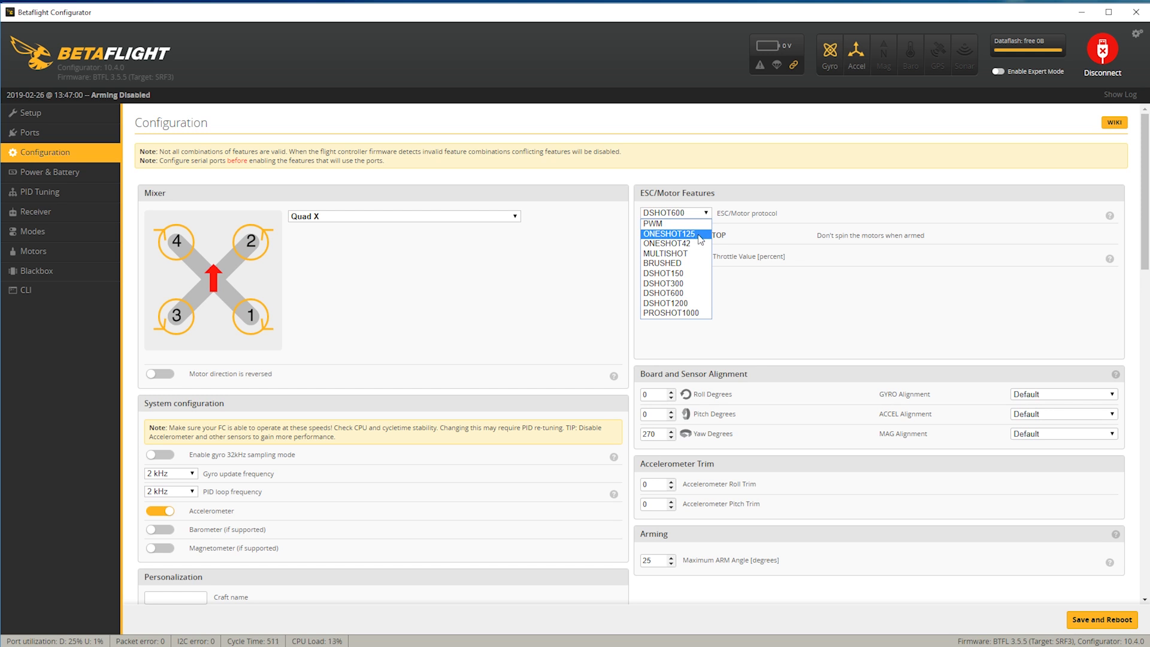
left_click(698, 293)
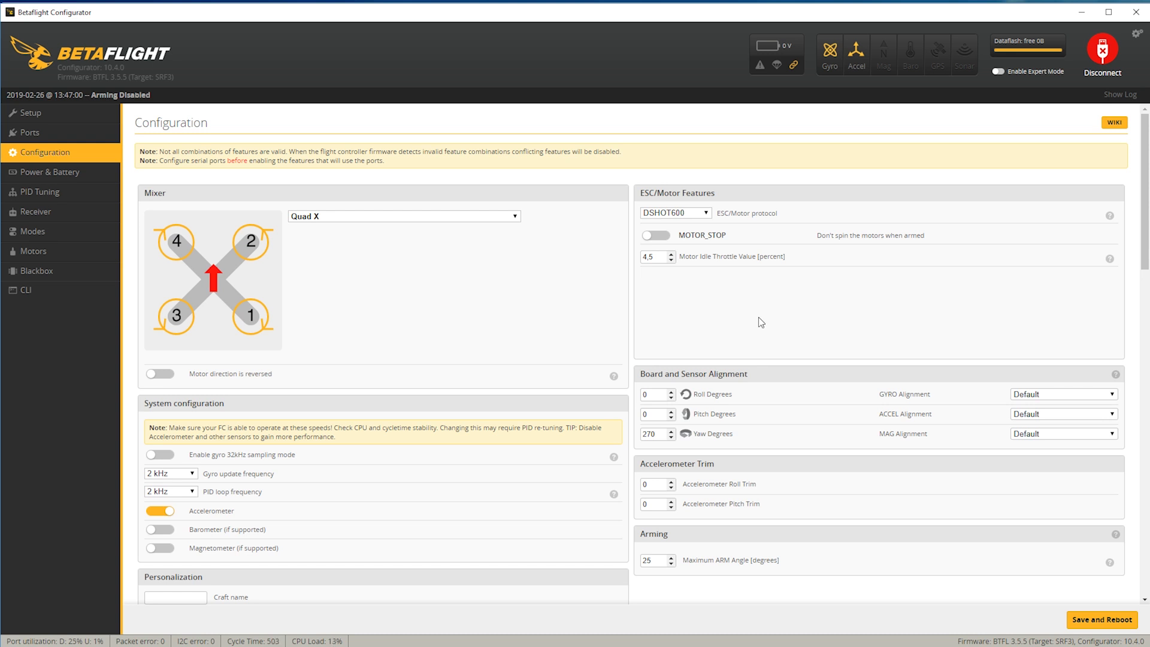
Set the Maximum ARM Angle to 180 degrees, then save the configuration and reboot the flight controller
scroll(785, 322, "down", 2)
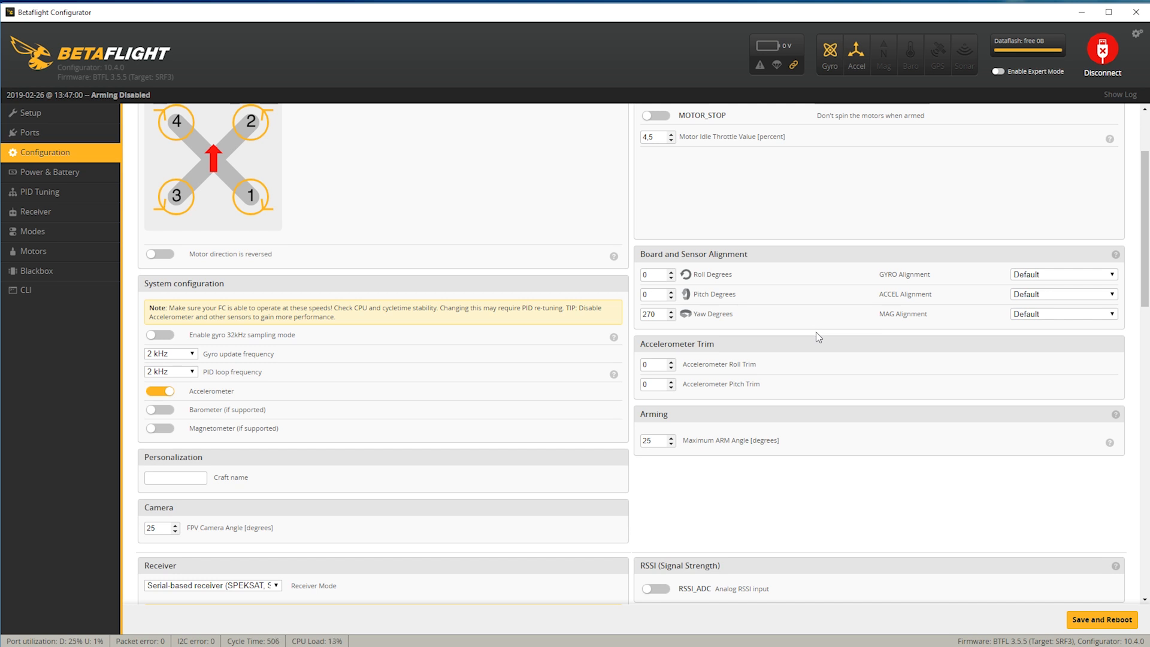
scroll(816, 332, "down", 1)
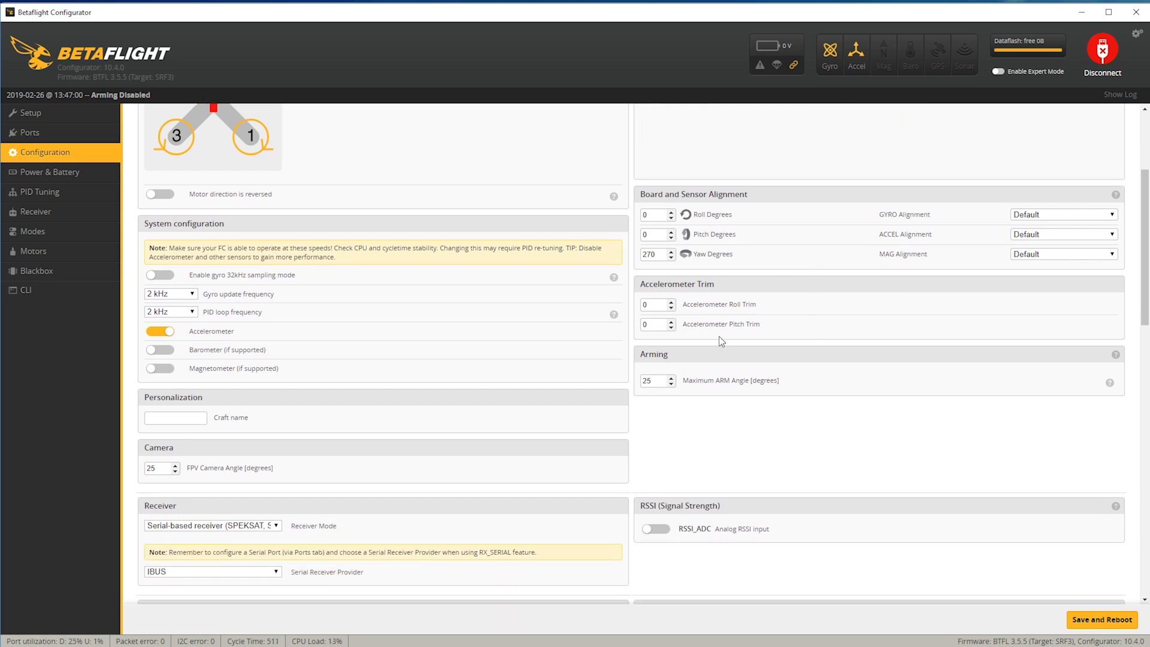
left_click(671, 378)
left_click_drag(671, 380, 672, 381)
left_click_drag(672, 381, 672, 381)
scroll(893, 446, "down", 2)
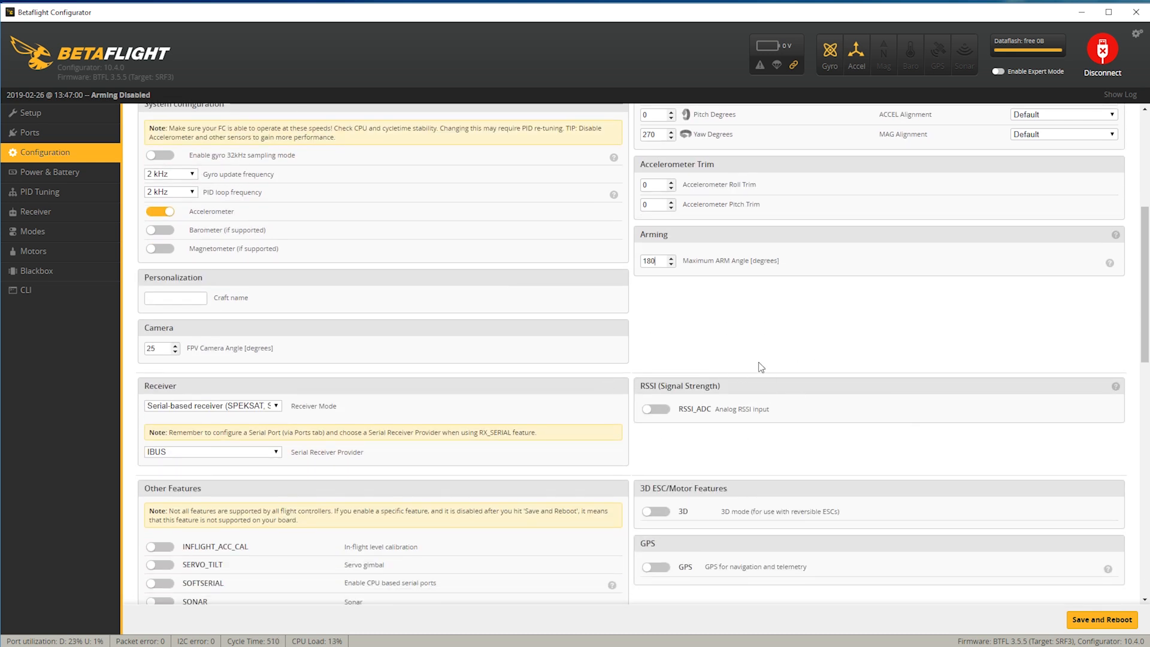
scroll(844, 433, "down", 1)
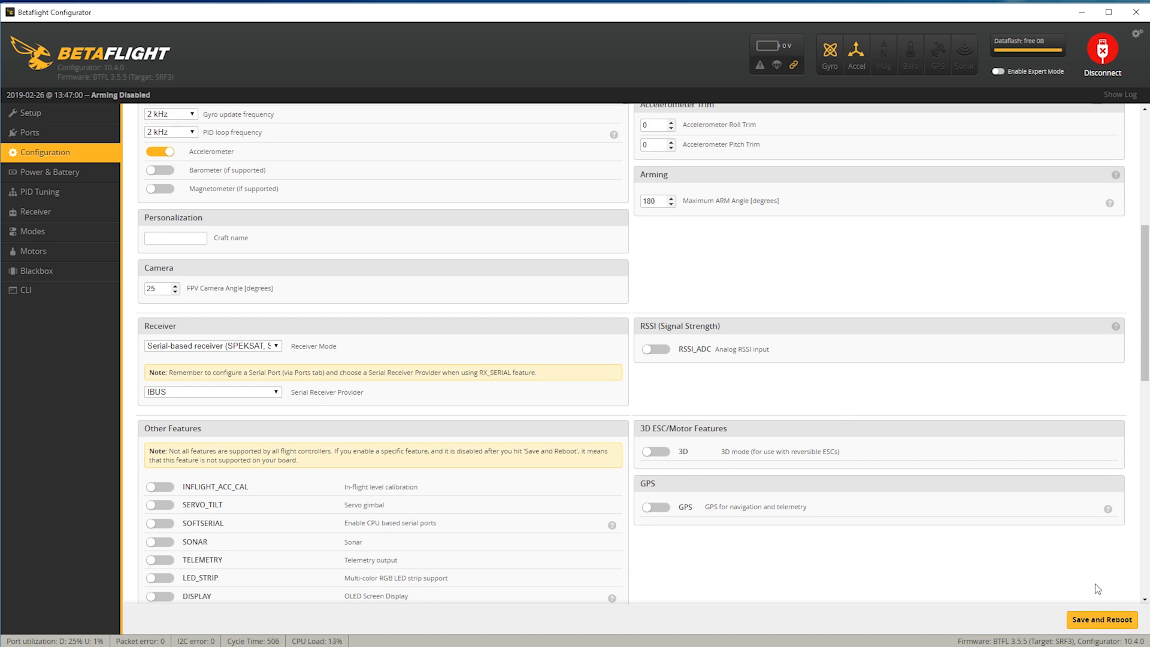
left_click(1103, 625)
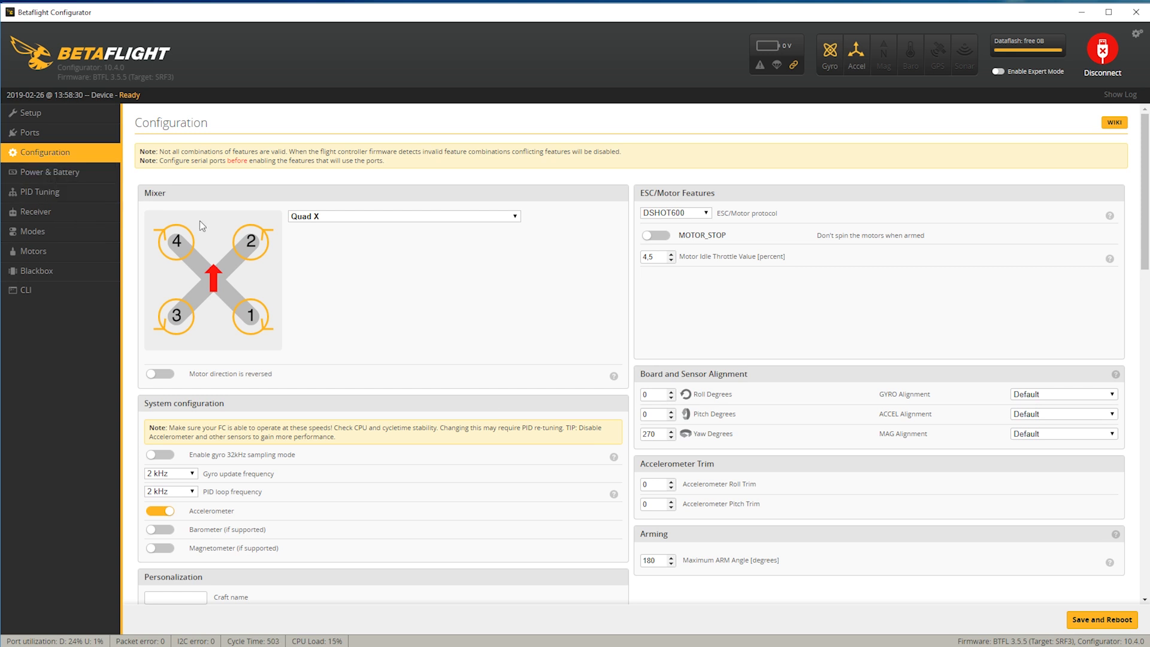
Review the Power & Battery settings, and toggle on Smart Feedforward and I Term Relax in the PID controller settings
left_click(43, 172)
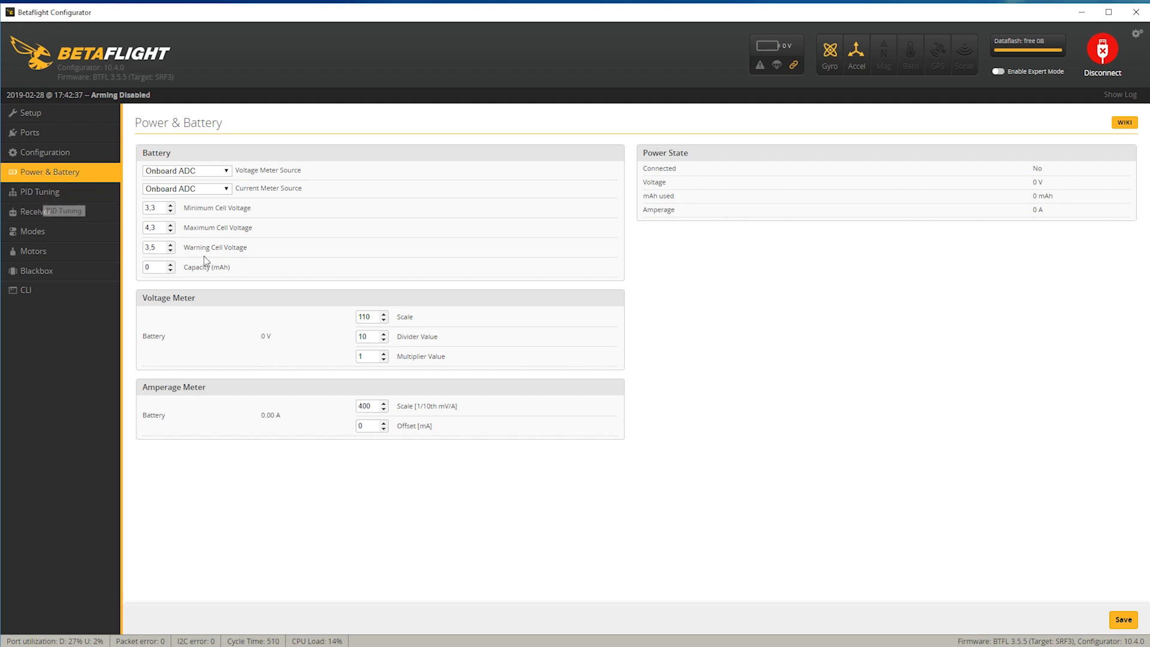
left_click(49, 196)
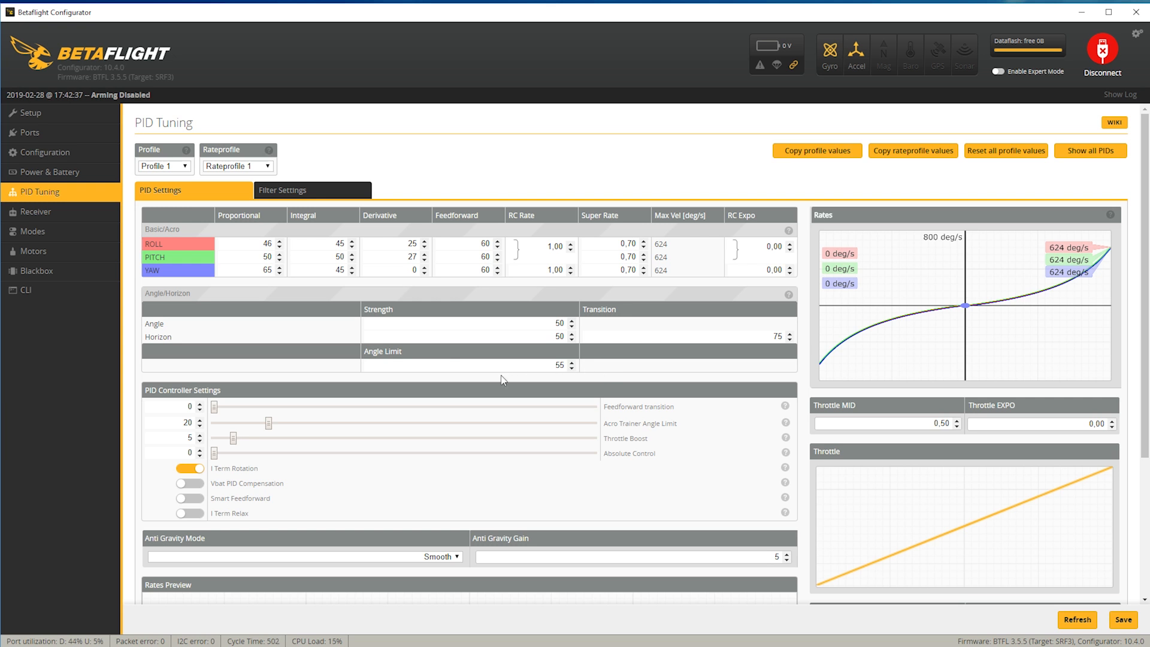
left_click(187, 499)
left_click(196, 514)
Check the channel map options in the receiver settings, keeping AETR1234
left_click(38, 213)
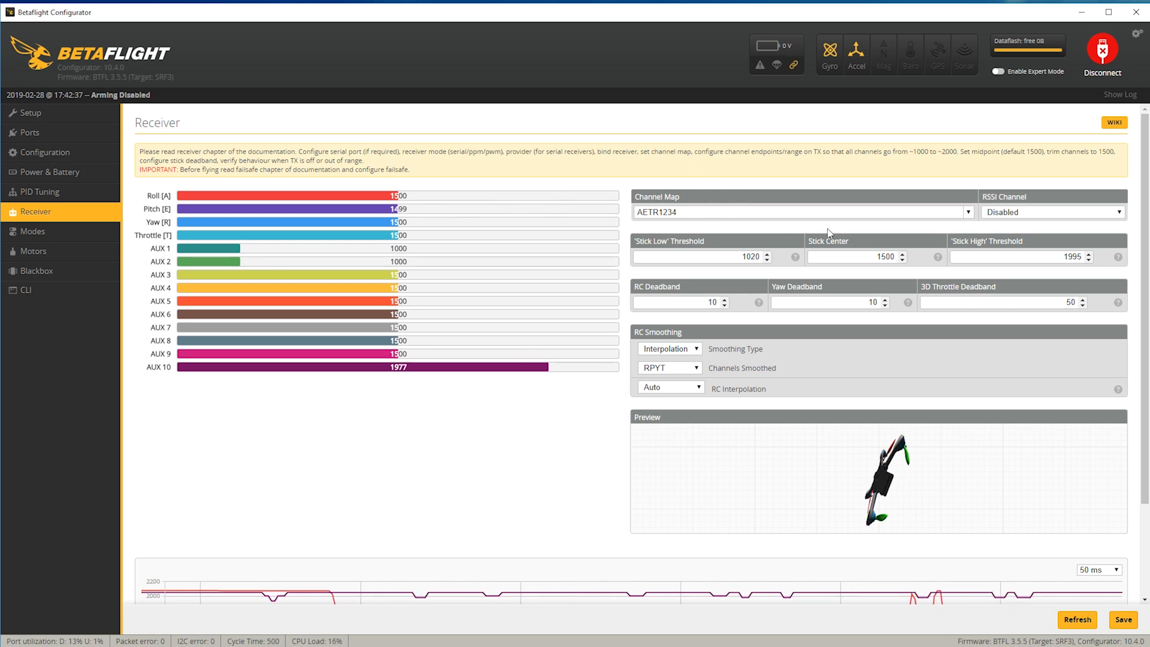
left_click(968, 213)
left_click(969, 217)
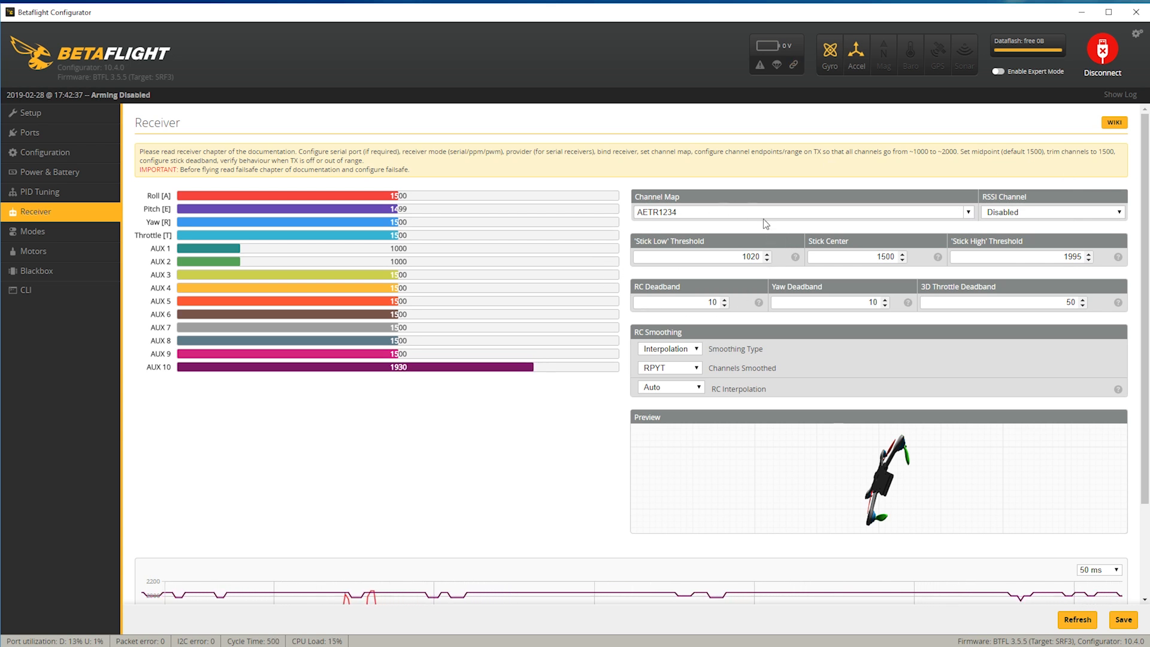
Try lowering the receiver's 'Stick Low' Threshold to 1015
left_click(768, 260)
left_click(768, 259)
left_click(767, 260)
left_click(767, 260)
left_click(767, 259)
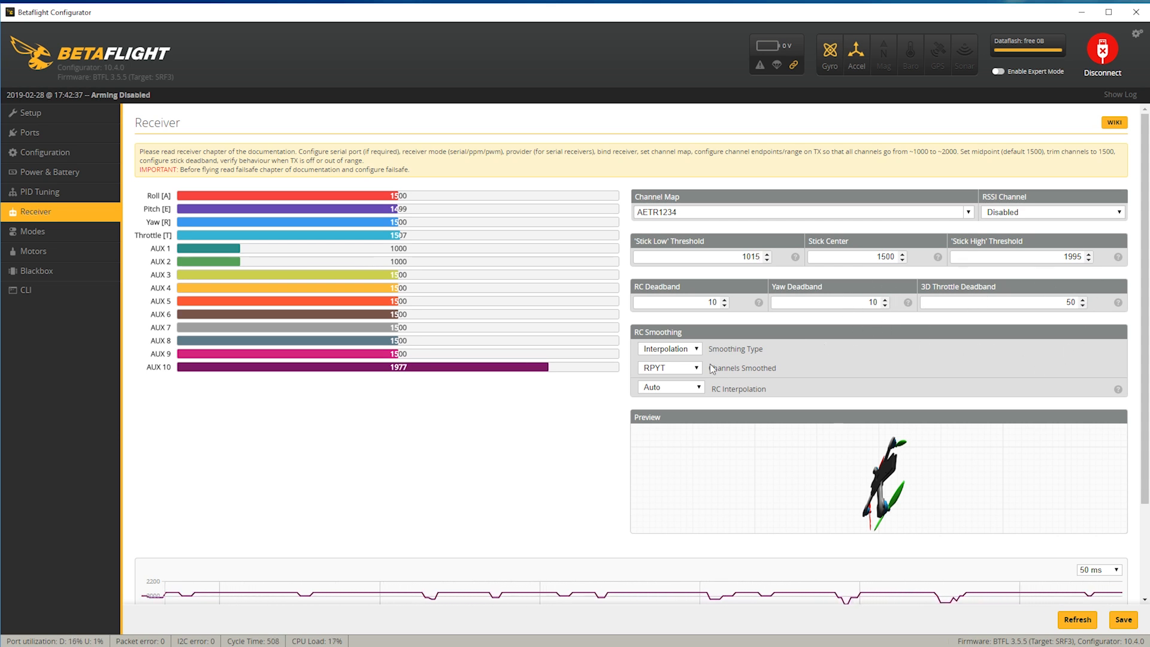
scroll(602, 418, "down", 2)
scroll(602, 417, "up", 2)
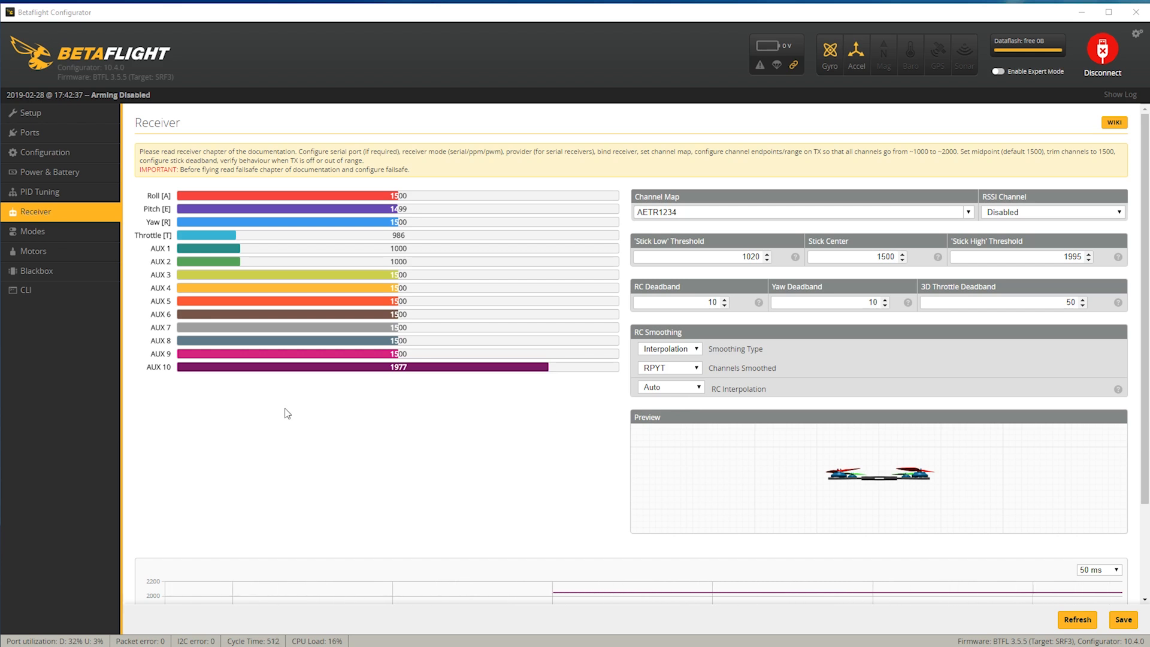
Open the flight modes configuration
left_click(48, 233)
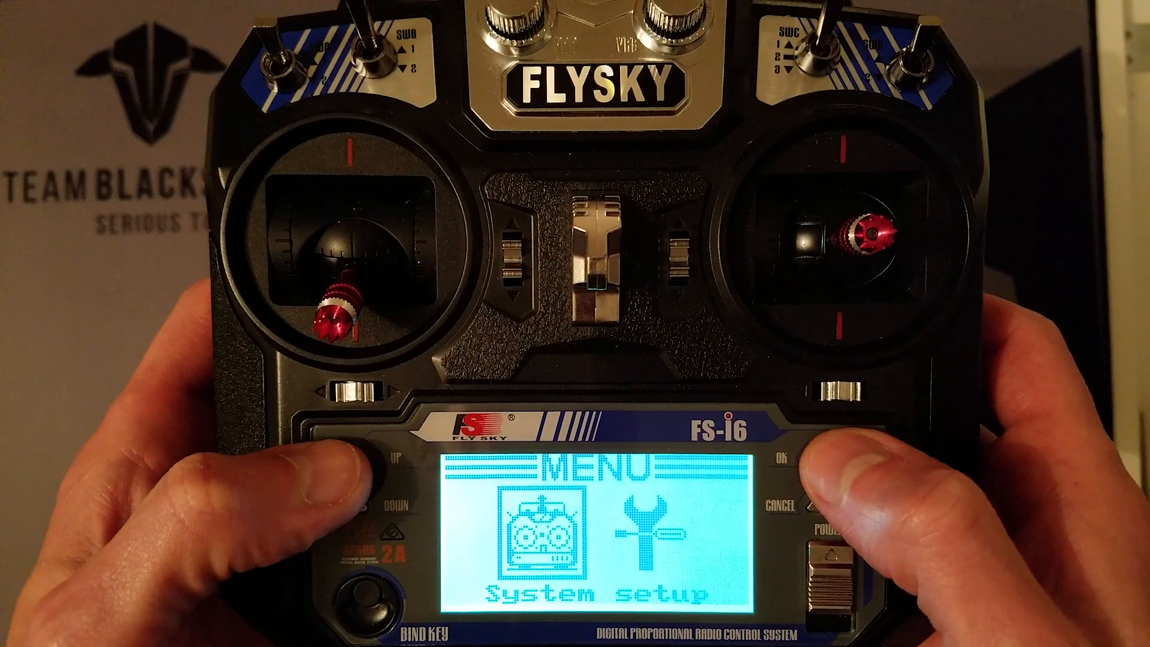
key("Down")
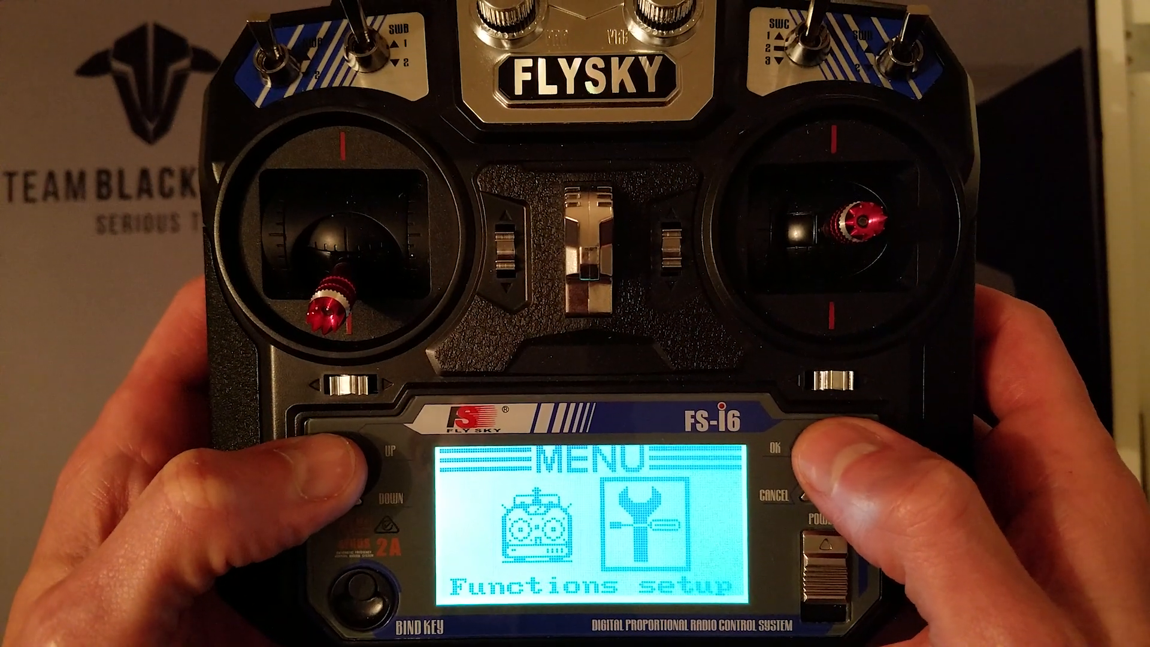
key("Return")
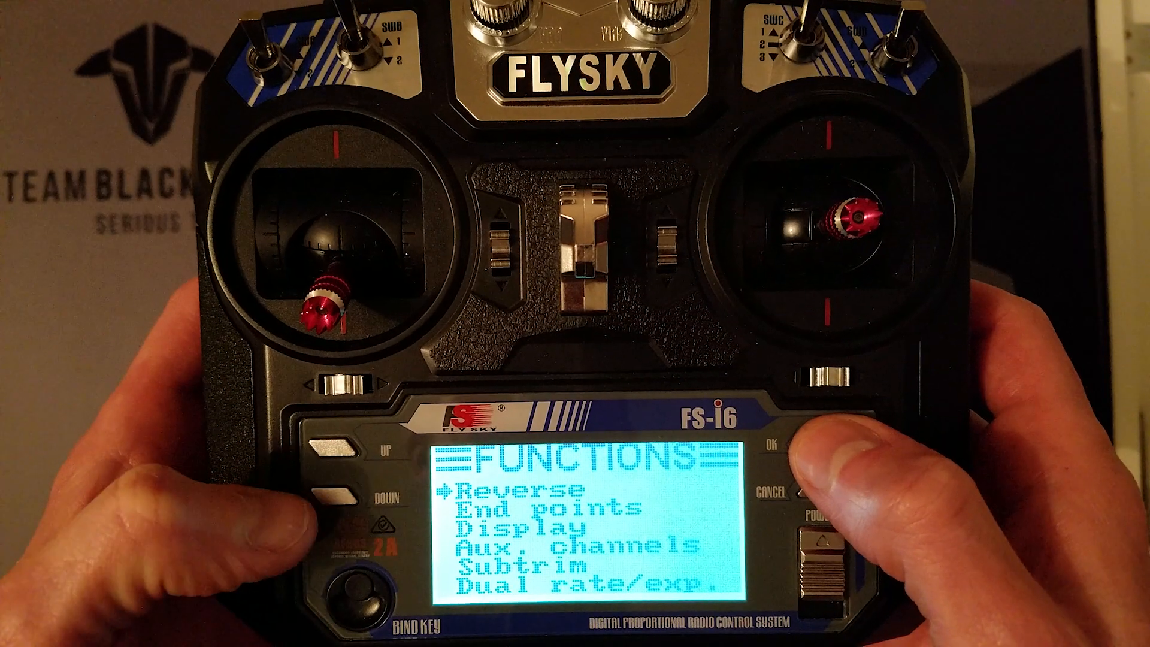
key("Down")
key("Down")
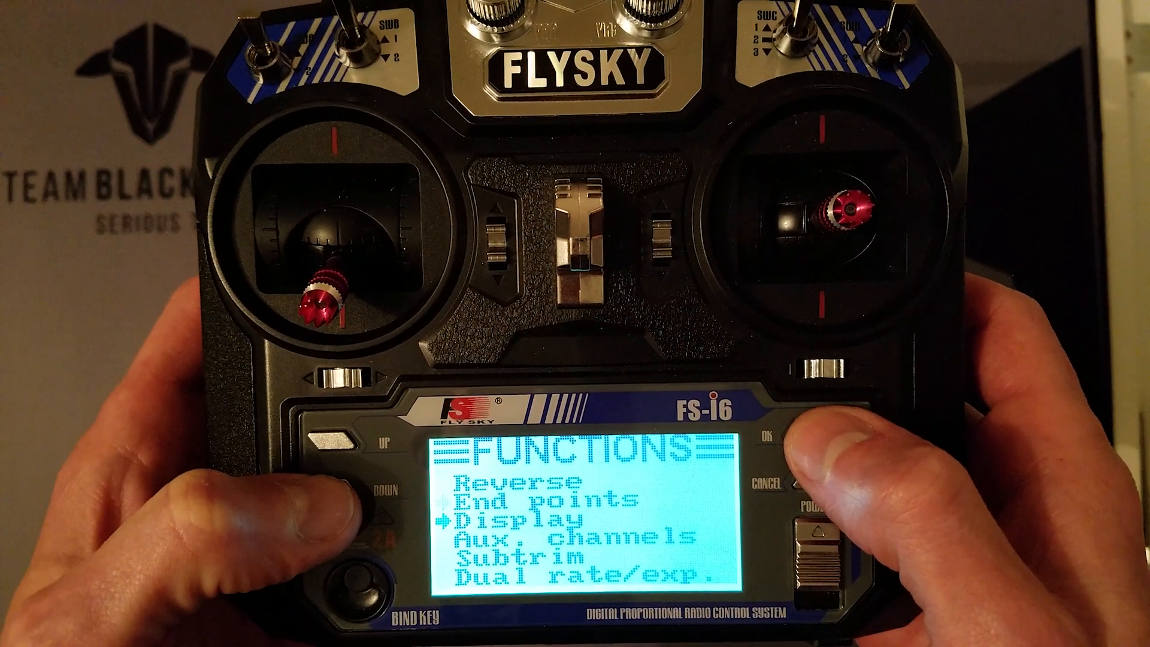
key("Down")
key("Return")
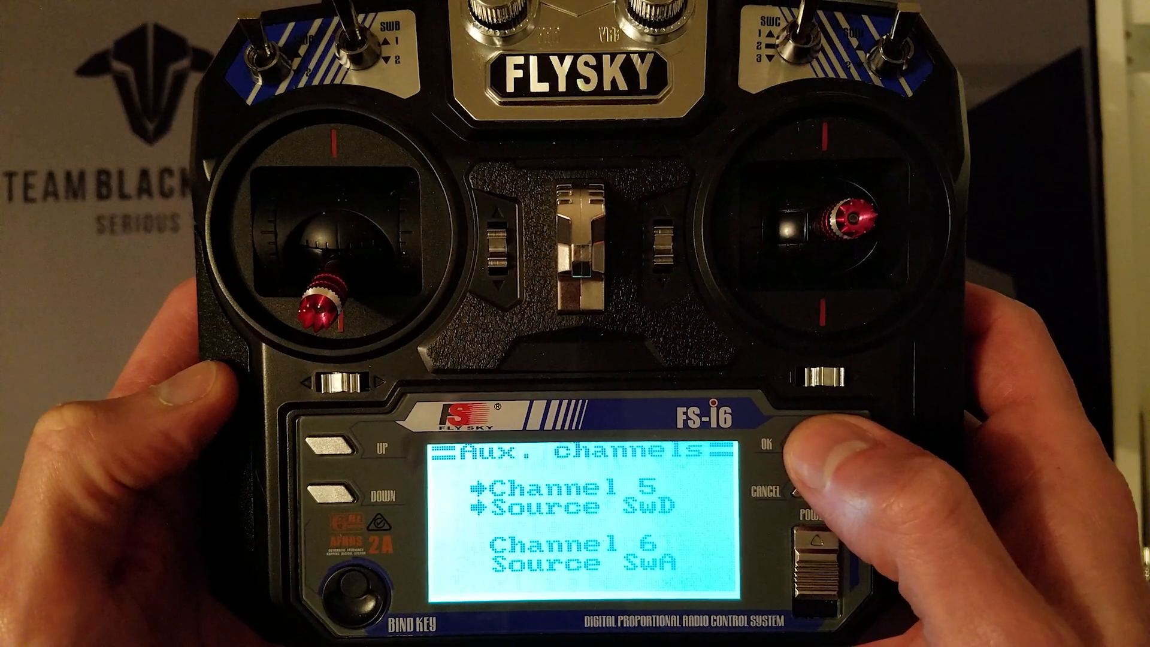